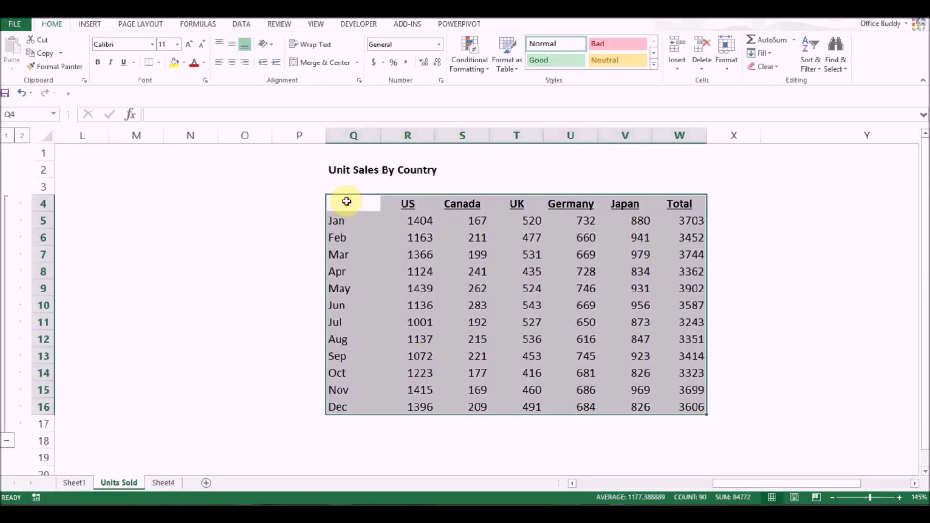
Pick Canada, then Germany, from the B2 Select Country drop-down to update the chart.
left_click_drag(716, 482, 468, 466)
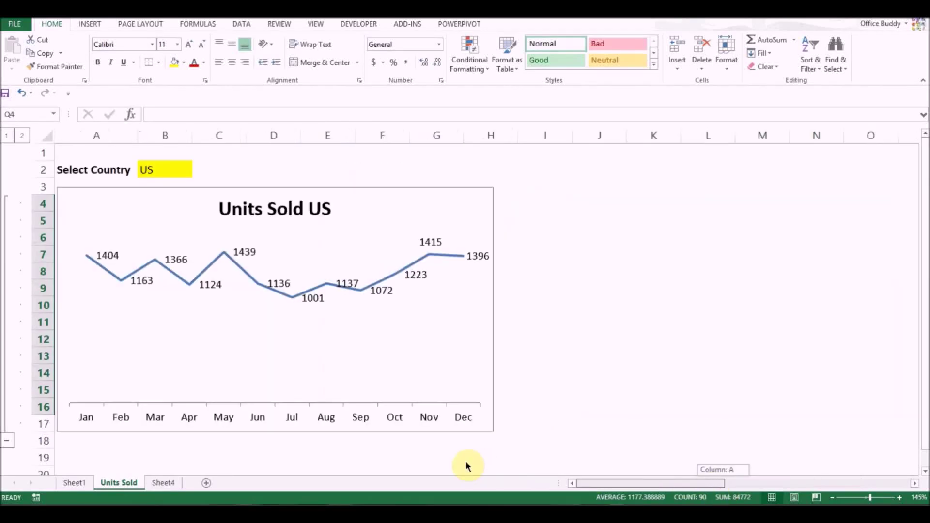
left_click(162, 171)
left_click(198, 174)
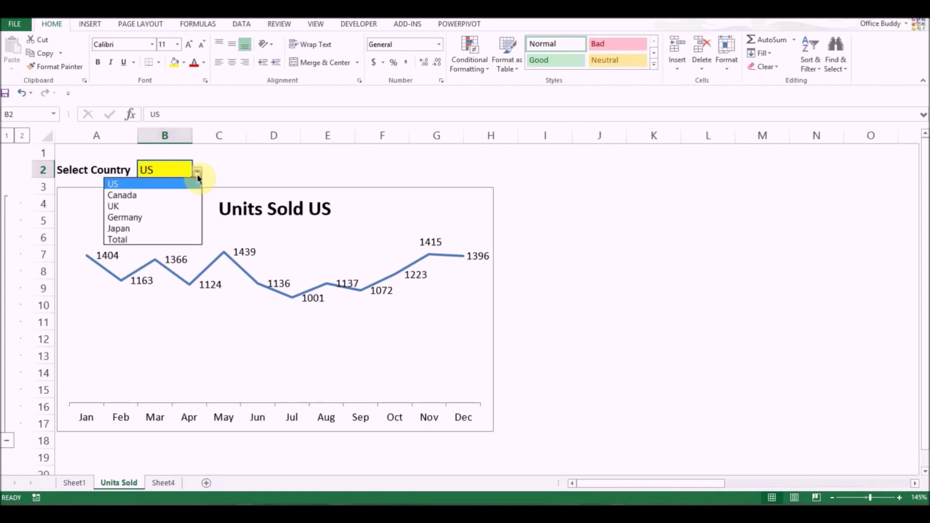
left_click(185, 196)
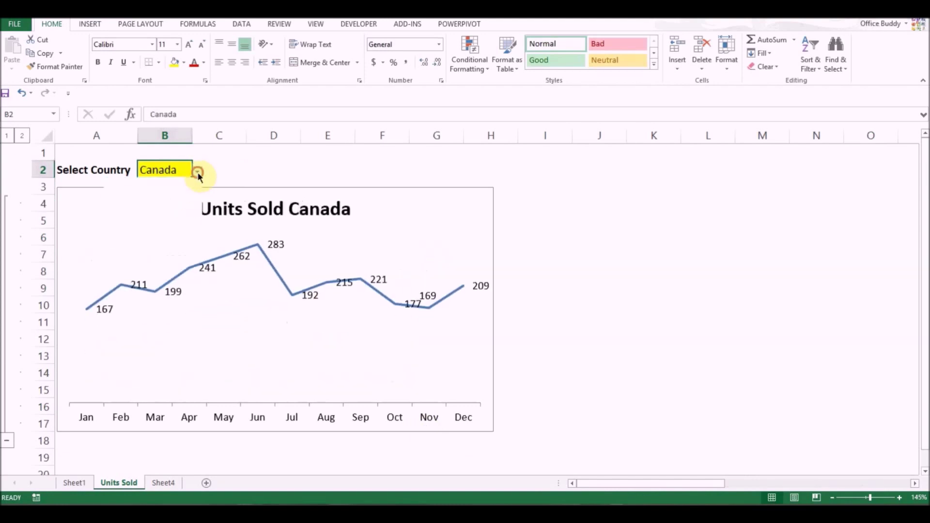
left_click(198, 173)
left_click(177, 215)
left_click(196, 173)
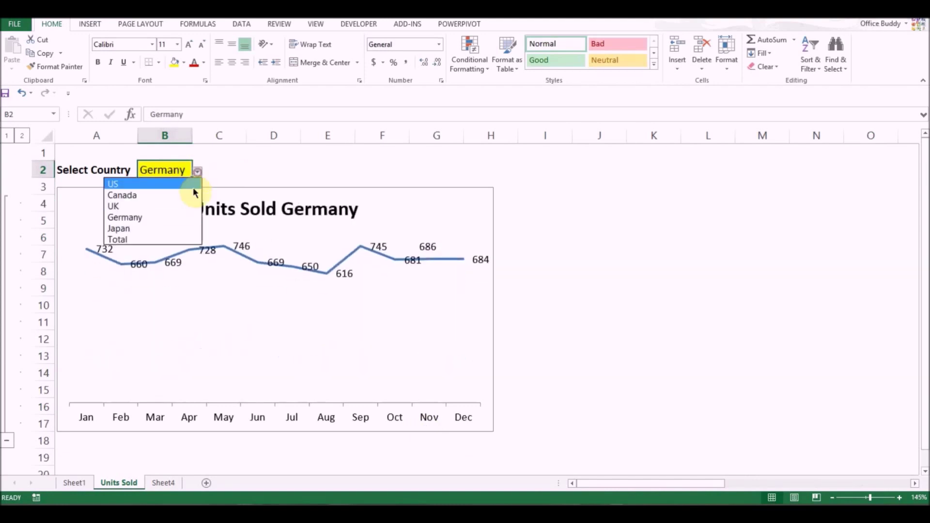
left_click(175, 216)
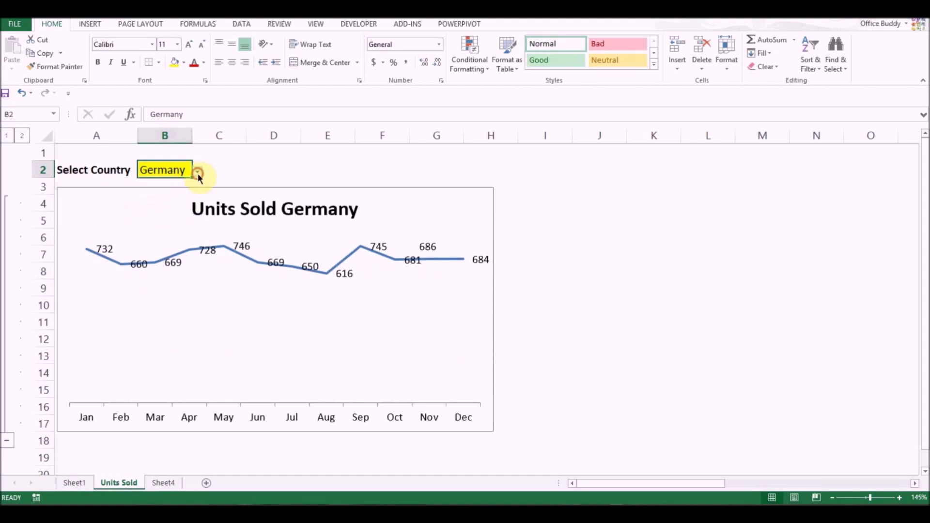
Switch B2 to UK, then back to Canada, and select the sales table B5:G17.
left_click(198, 174)
left_click(155, 206)
left_click(198, 172)
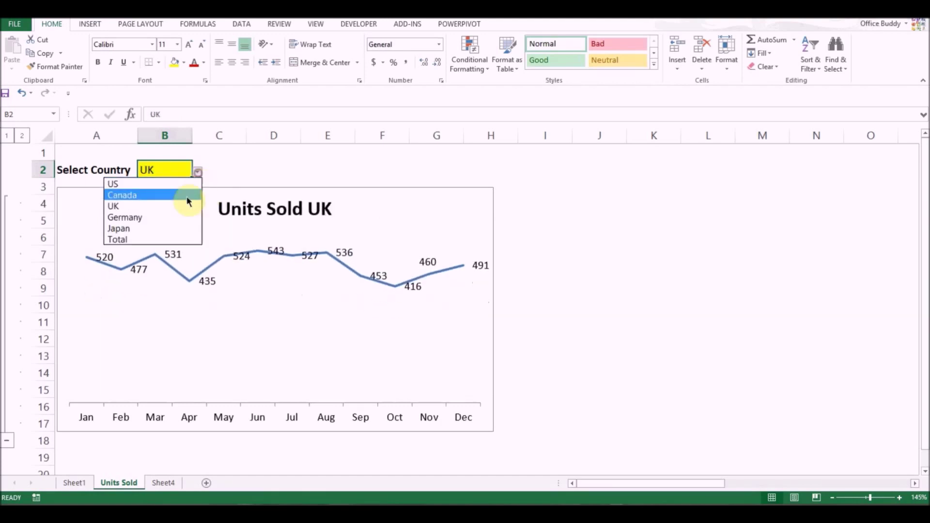
left_click(188, 195)
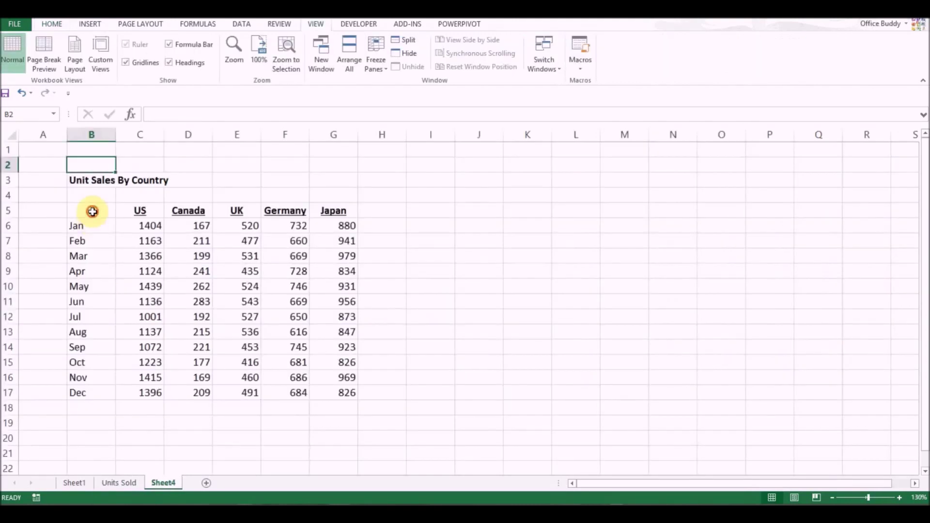
left_click_drag(92, 210, 334, 397)
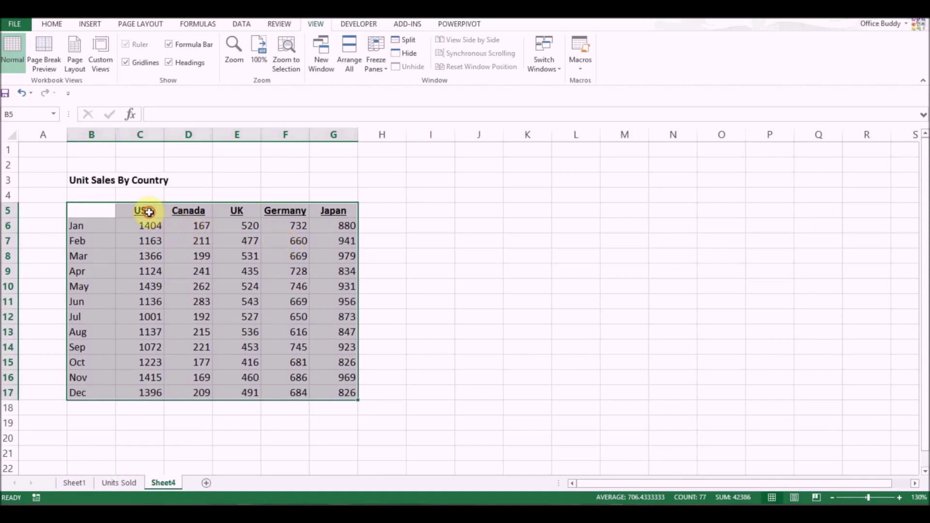
left_click_drag(146, 212, 316, 209)
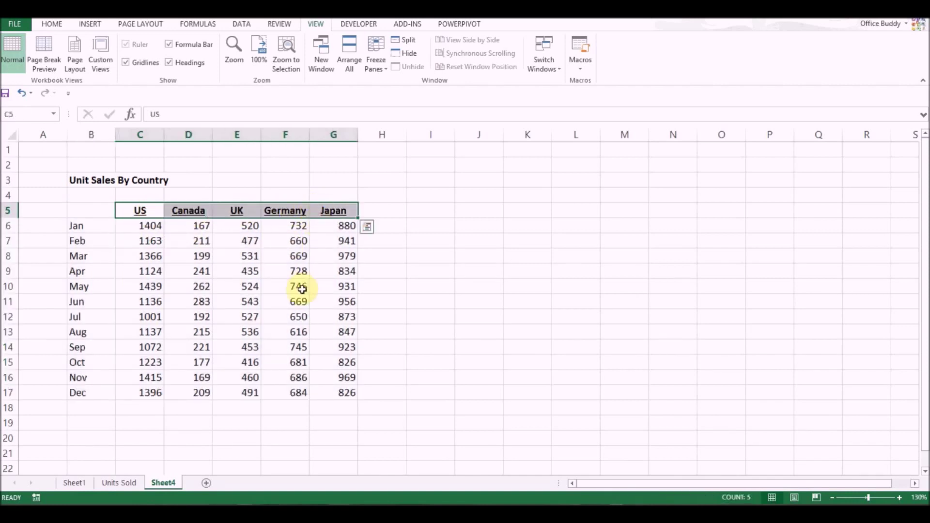
left_click(192, 316)
left_click_drag(139, 228, 161, 384)
left_click(140, 212)
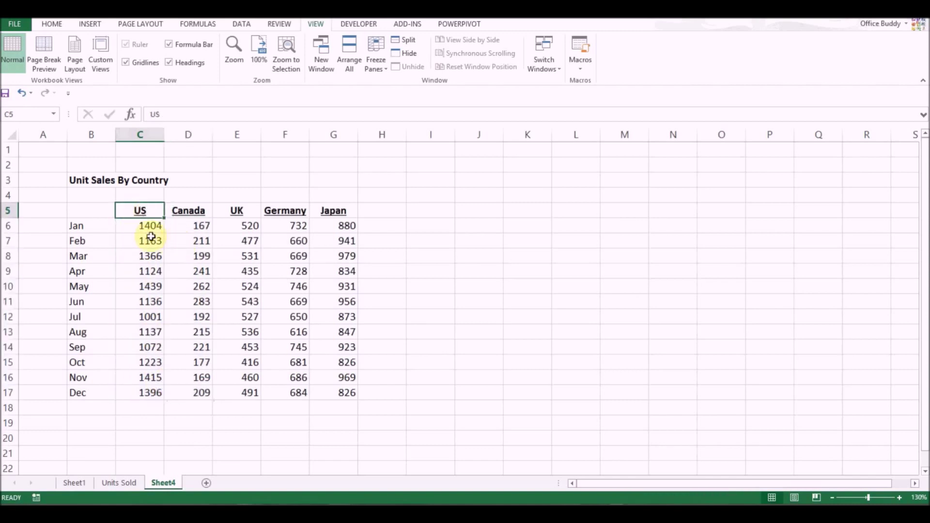
left_click(100, 227)
left_click(146, 226)
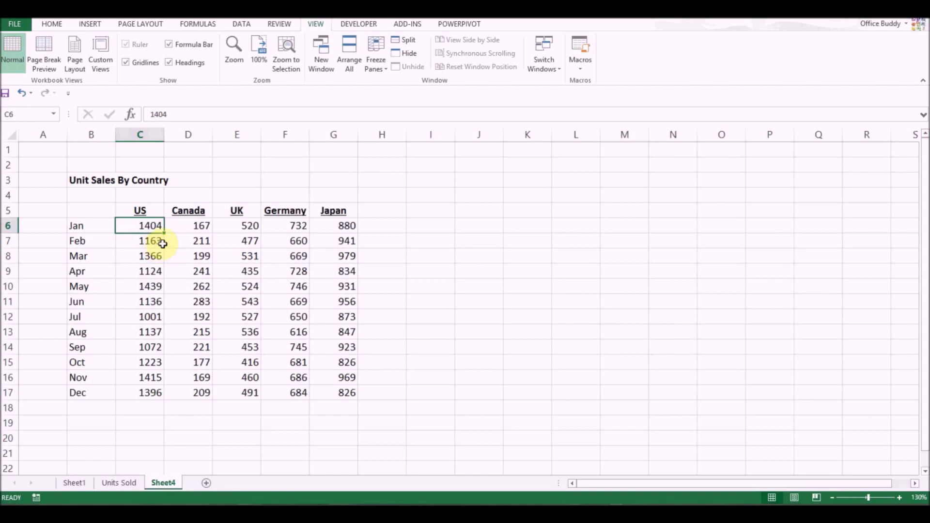
left_click(180, 226)
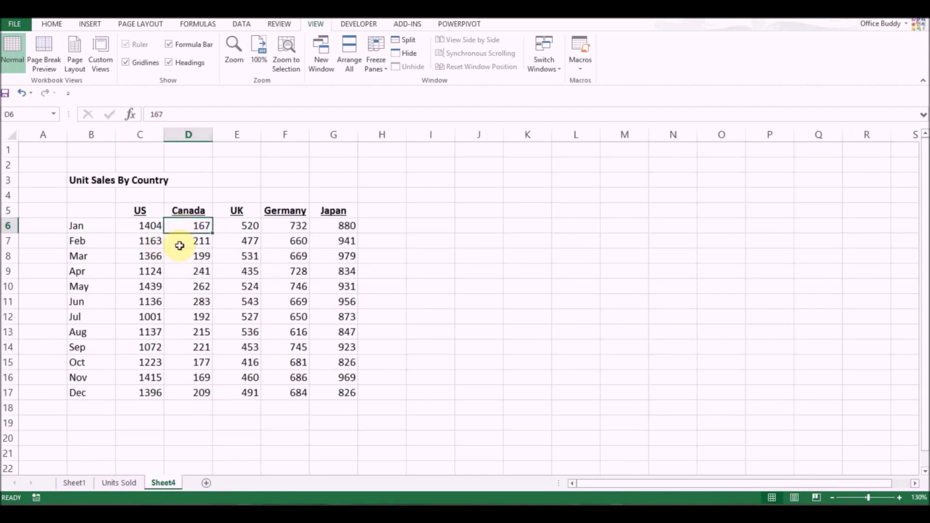
left_click(225, 226)
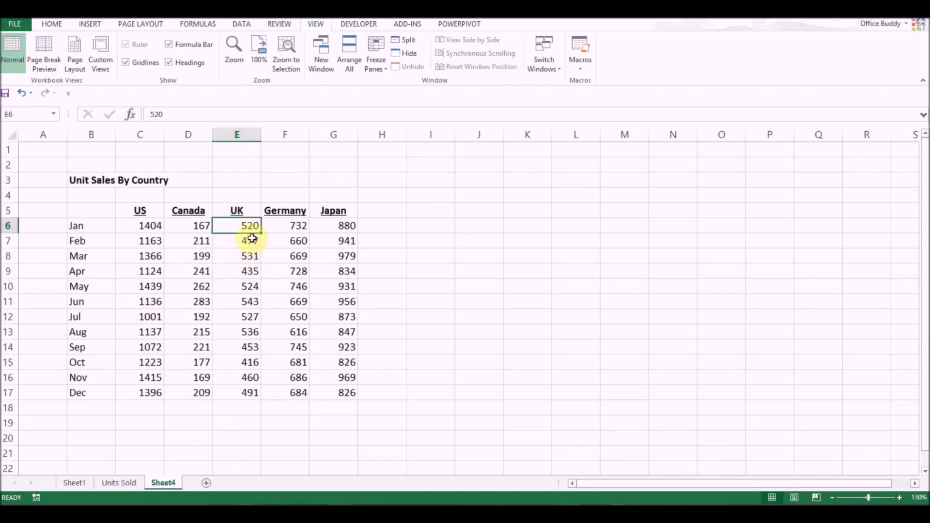
left_click(155, 213)
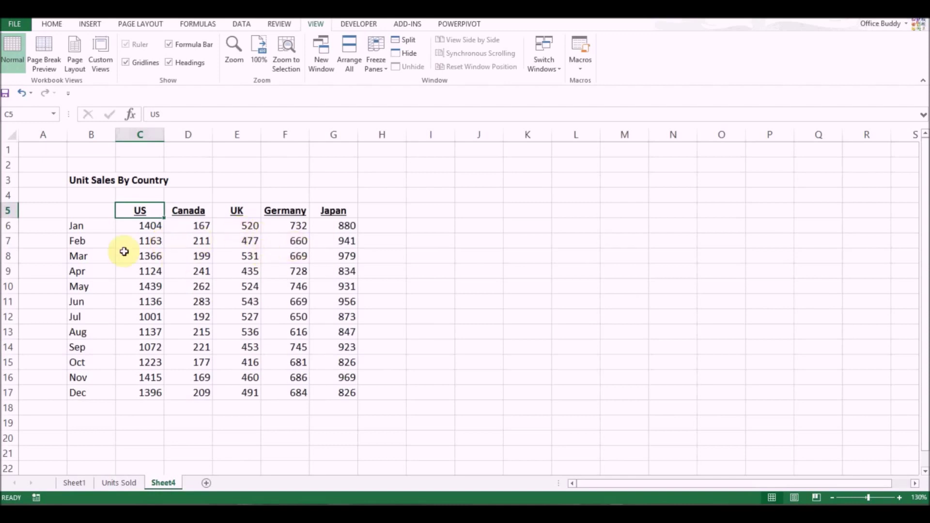
left_click_drag(133, 226, 149, 392)
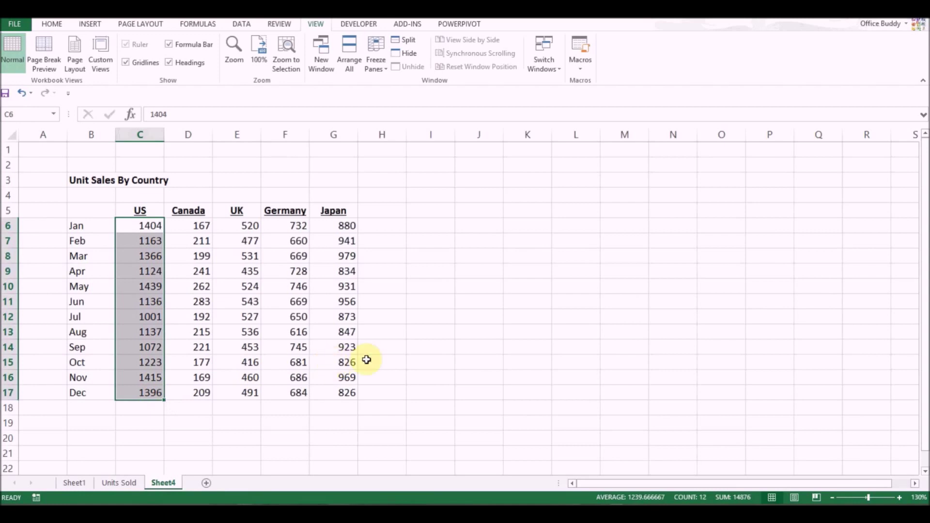
left_click(467, 195)
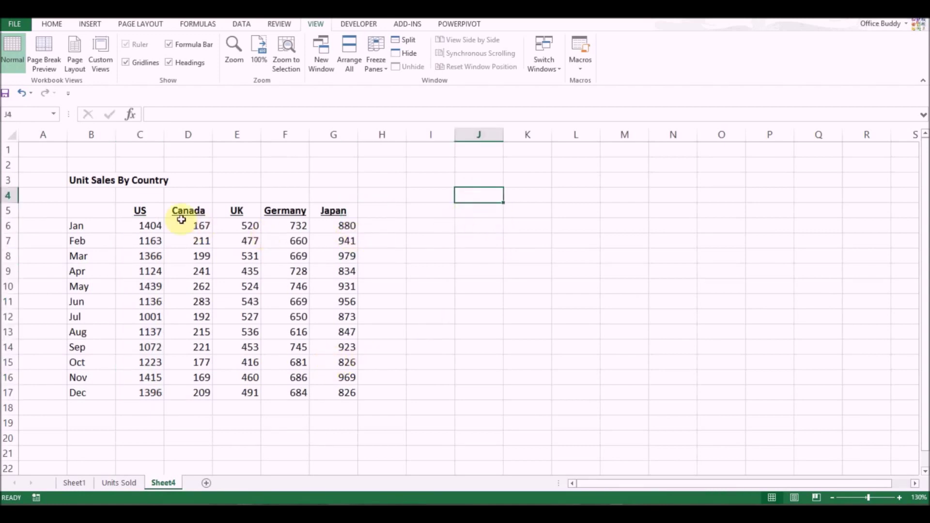
left_click_drag(140, 210, 313, 214)
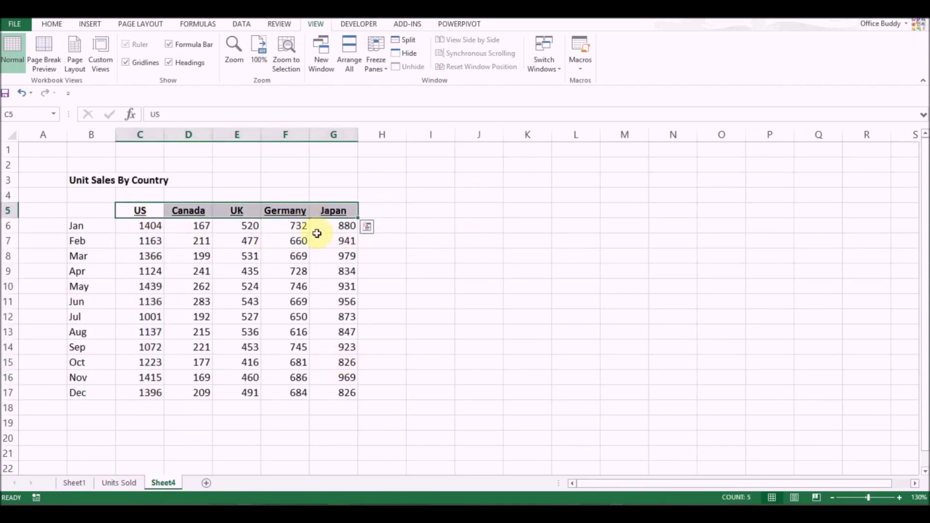
Enter 'Select Country' in J3, autofit column J, and fill K3 yellow.
left_click(475, 183)
type("S")
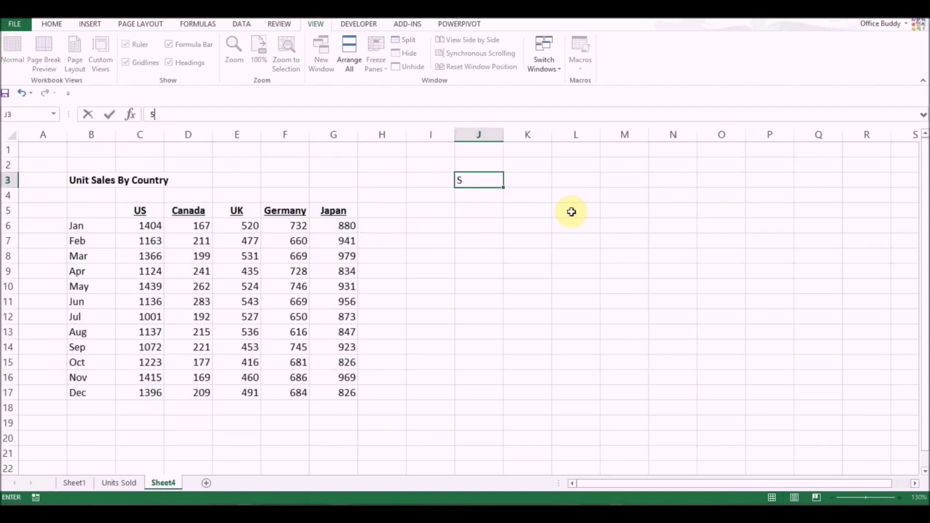
type("elect Country")
key("Return")
key("Up")
key("Right")
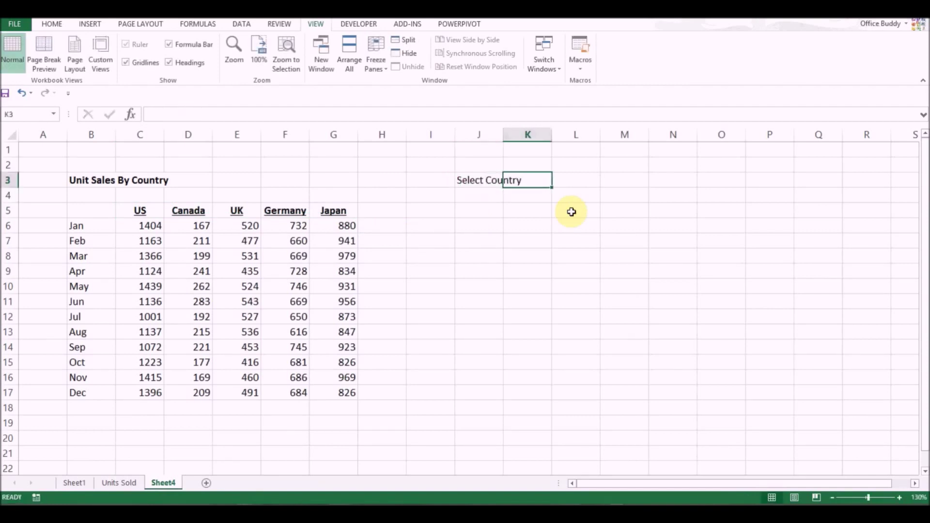
double_click(503, 135)
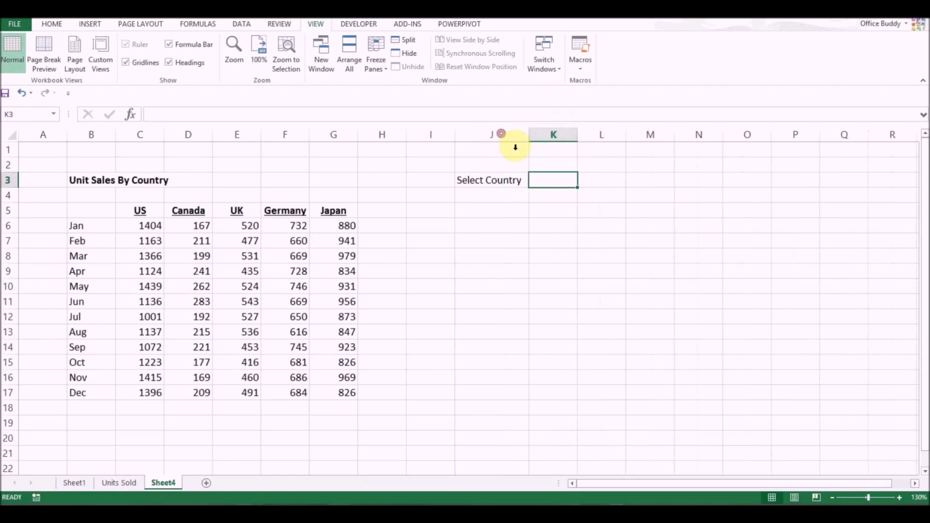
left_click(49, 24)
left_click(173, 63)
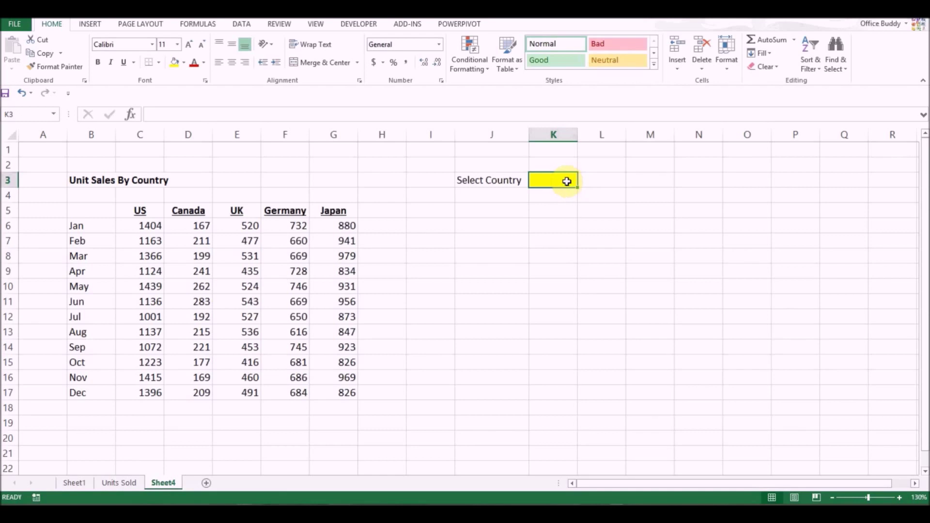
Give K3 List data validation with source =$C$5:$G$5, then test its country drop-down.
left_click(245, 25)
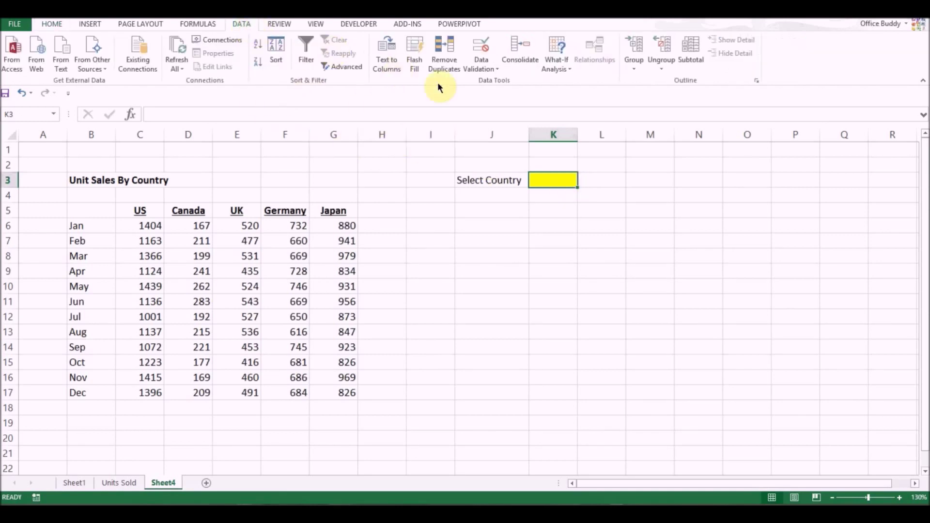
left_click(494, 73)
left_click(494, 80)
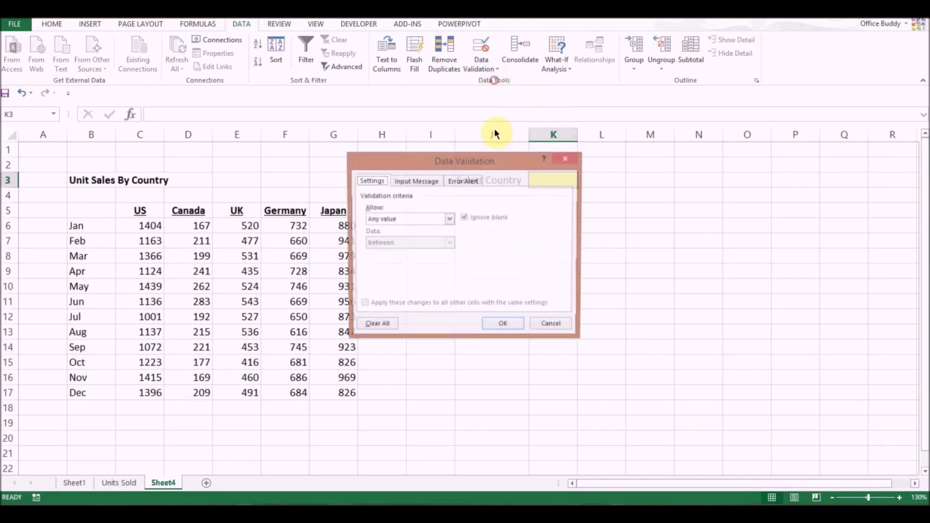
left_click(449, 216)
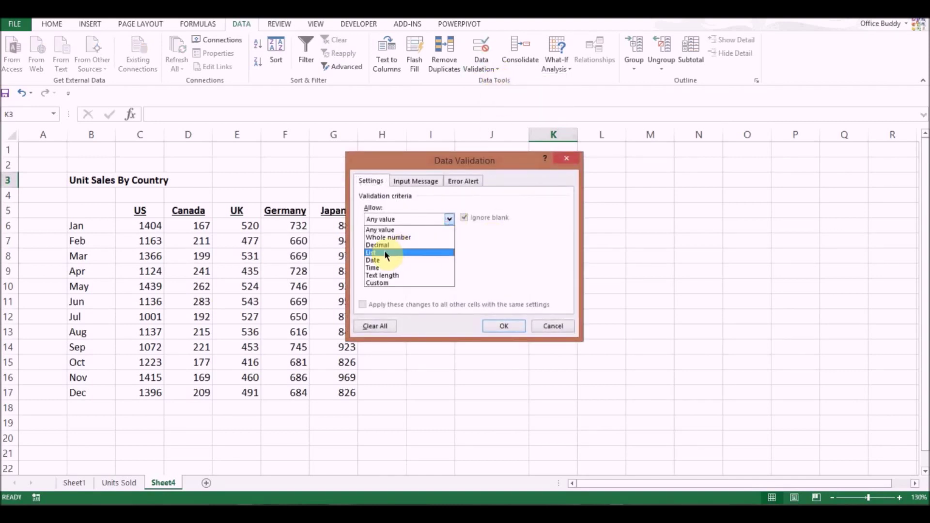
left_click(388, 252)
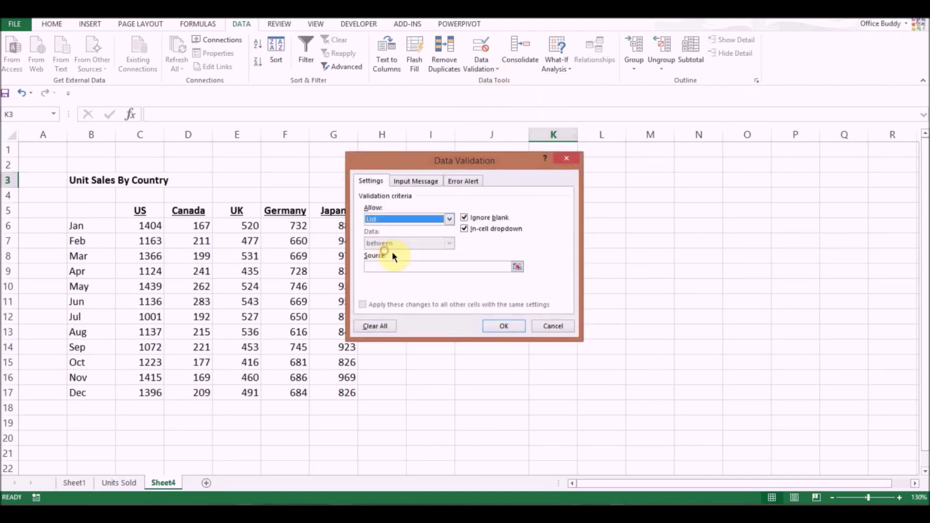
left_click(516, 267)
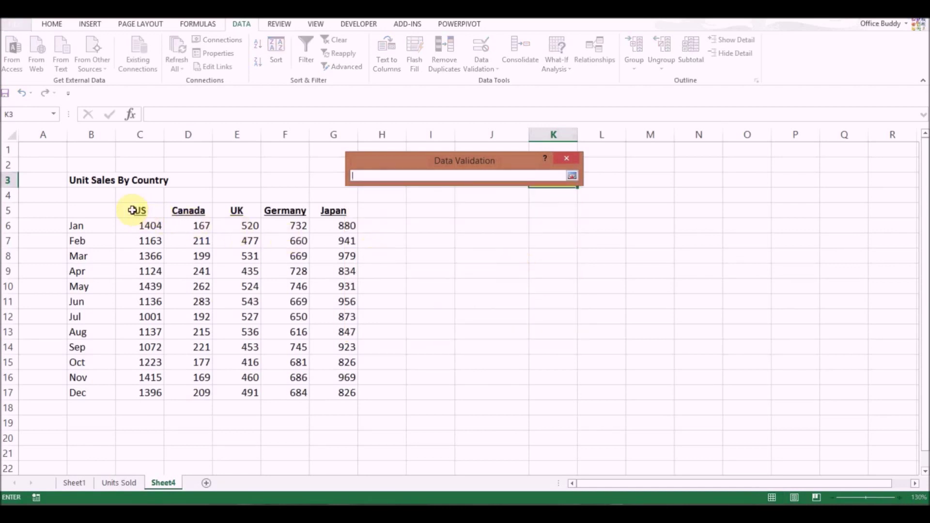
left_click_drag(132, 210, 334, 210)
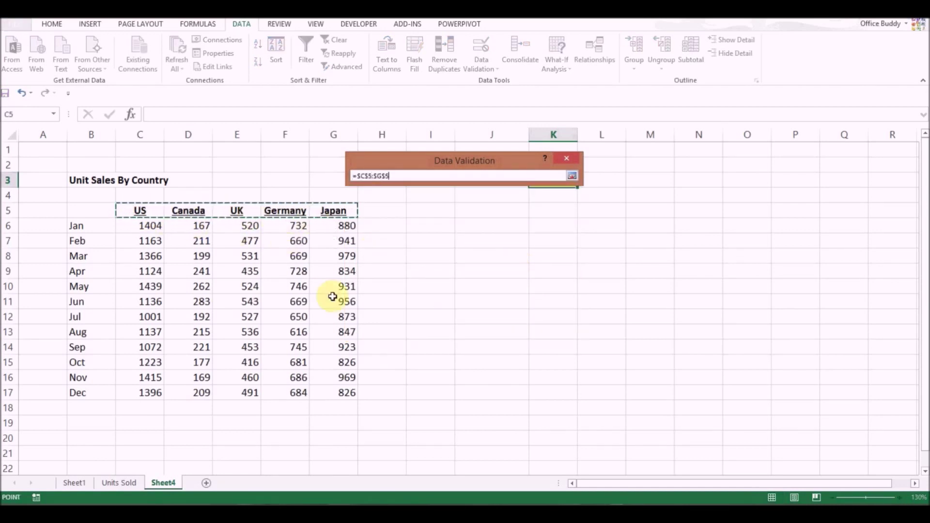
left_click(572, 175)
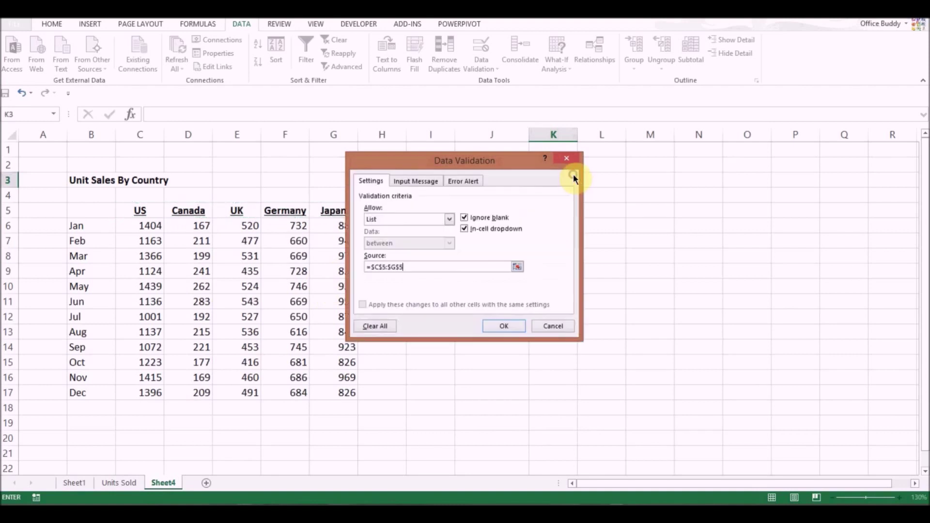
left_click(505, 325)
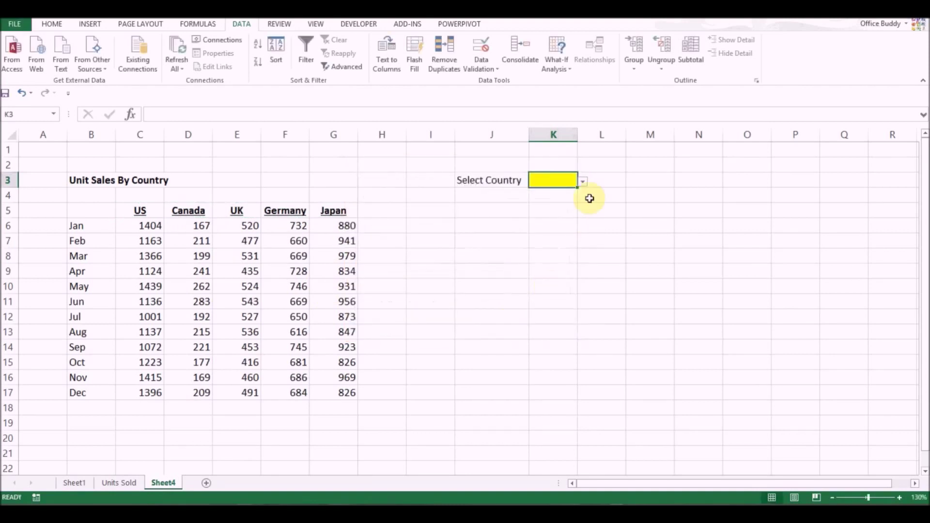
left_click(583, 182)
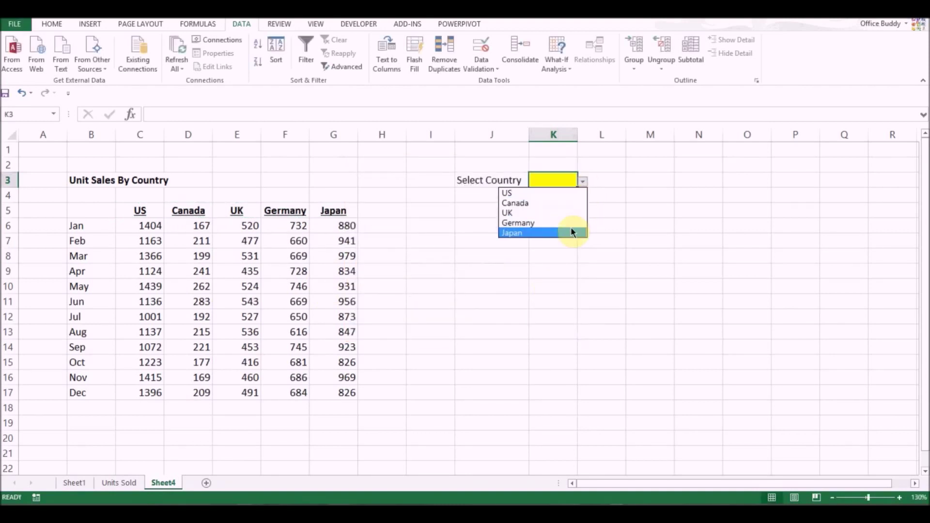
left_click(588, 263)
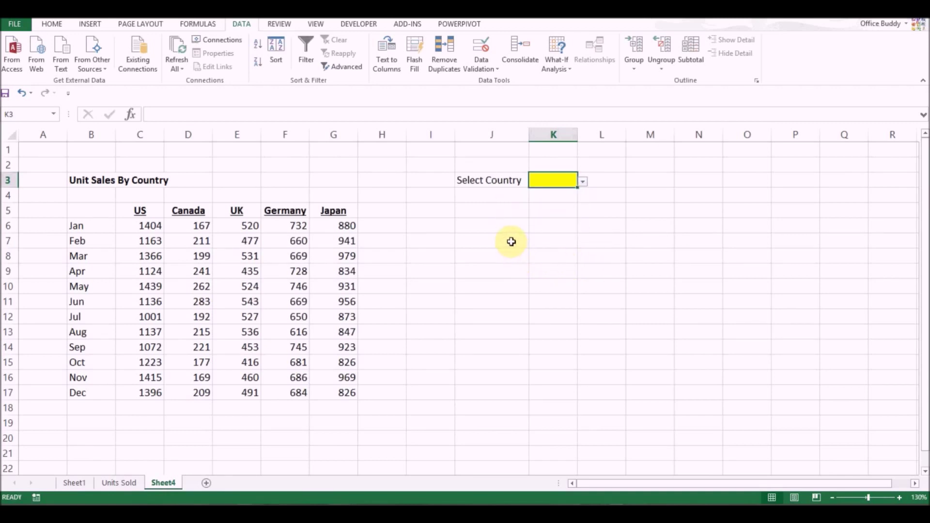
Add a Month header in J5 and link J6 to the Jan label with =B6.
left_click(498, 211)
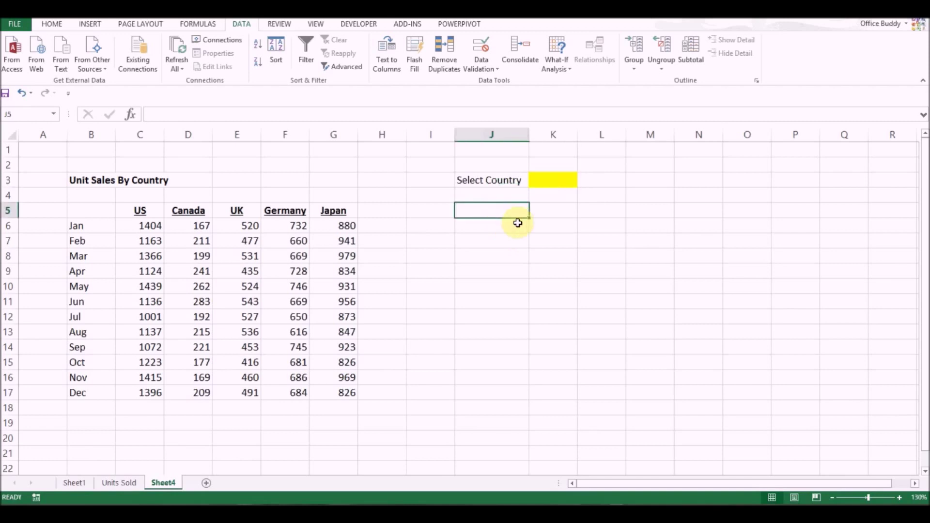
type("Month")
key("Return")
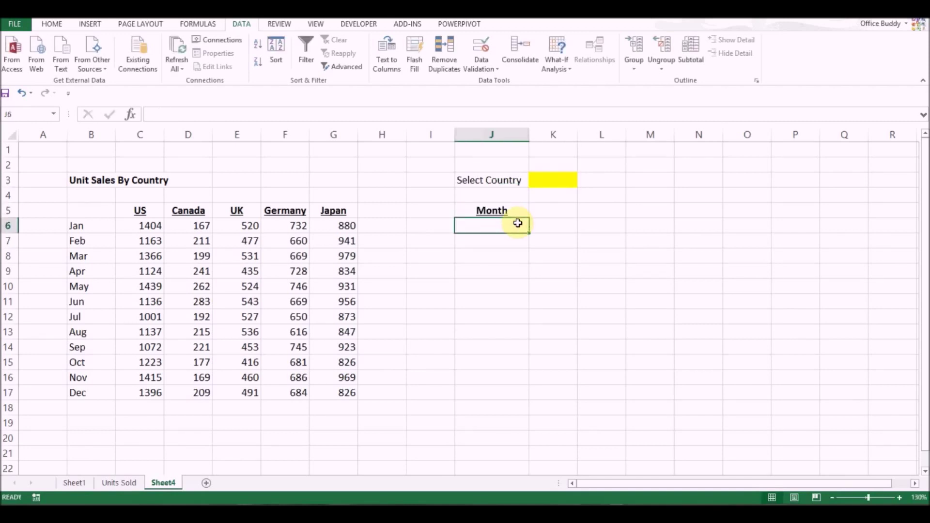
type("Jan")
key("Return")
left_click(511, 222)
type("=")
key("Left")
key("Left")
key("Left")
key("Left")
key("Left")
key("Left")
key("Left")
key("Left")
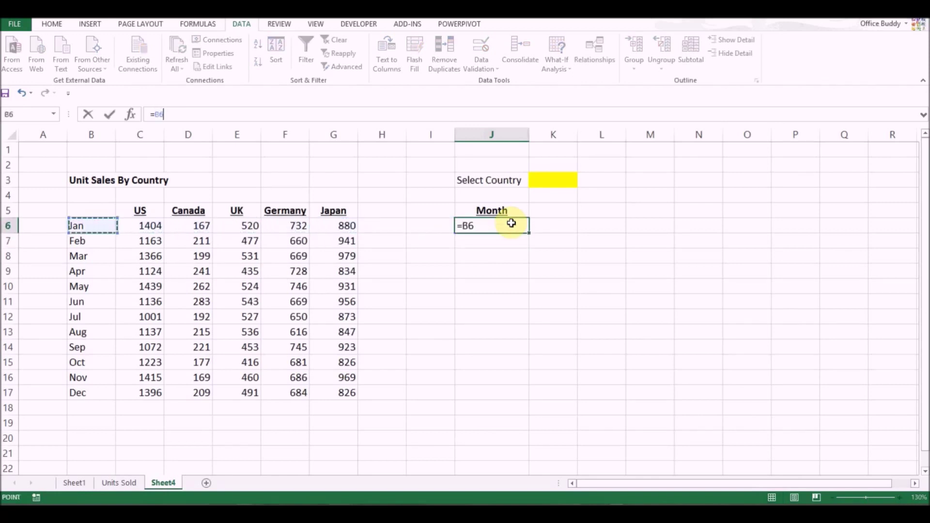
key("Return")
Copy the J6 link formula down the month column toward Dec.
left_click(511, 223)
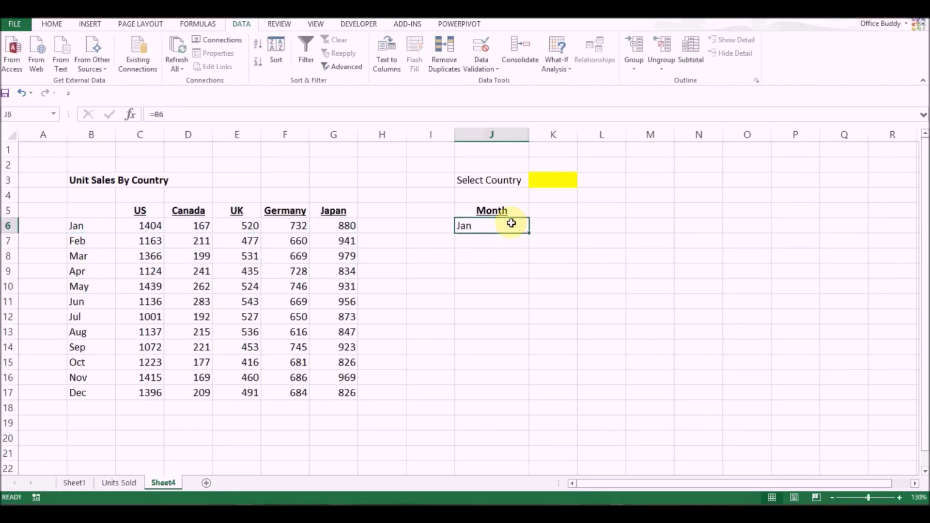
key("ctrl+c")
key("Down")
key("shift+Down")
key("shift+Down")
key("shift+Down")
key("shift+Down")
key("shift+Down")
key("shift+Down")
key("shift+Down")
key("shift+Down")
key("shift+Down")
key("shift+Down")
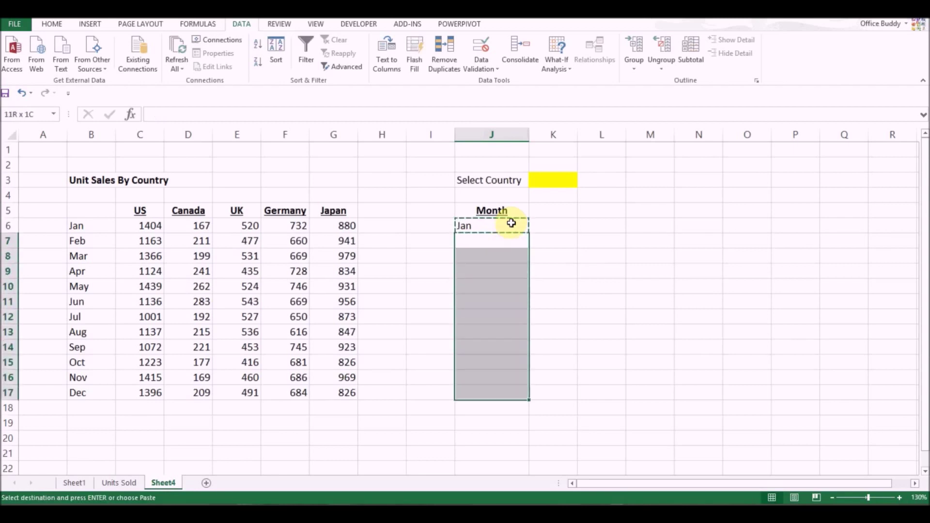
key("ctrl+v")
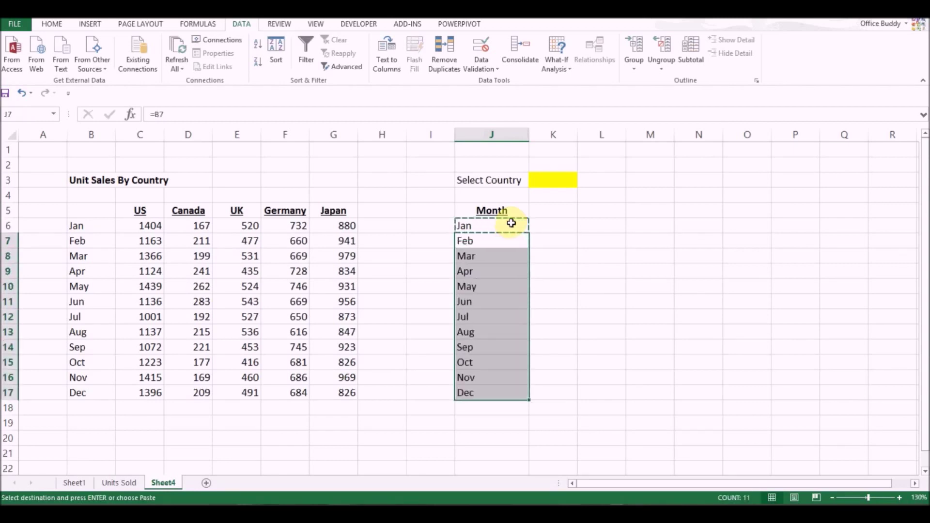
key("Down")
key("Escape")
key("Up")
key("Up")
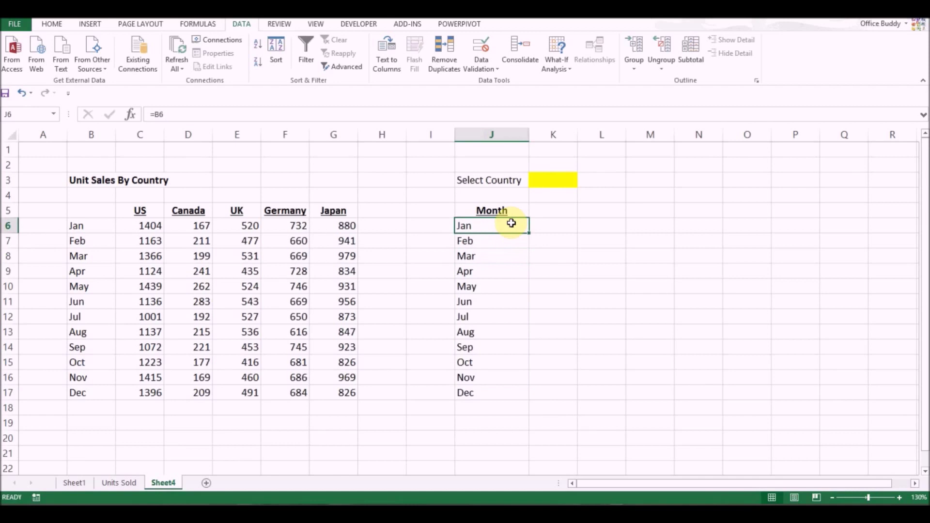
Paste the link formula down through J17 and check Feb's formula.
key("ctrl+c")
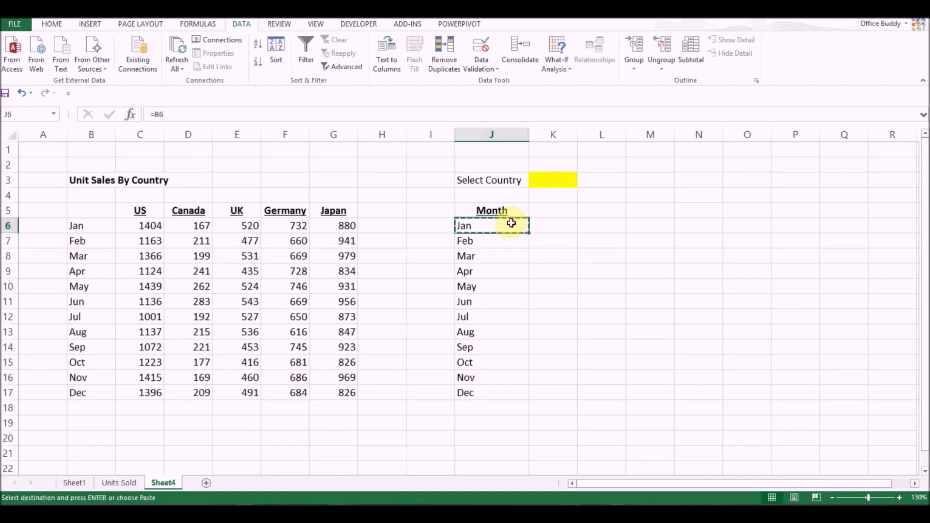
key("Down")
key("shift+Down")
key("shift+Down")
key("shift+Down")
key("shift+Down")
key("shift+Down")
key("shift+Down")
key("shift+Down")
key("shift+Down")
key("shift+Down")
key("shift+Down")
key("shift+Down")
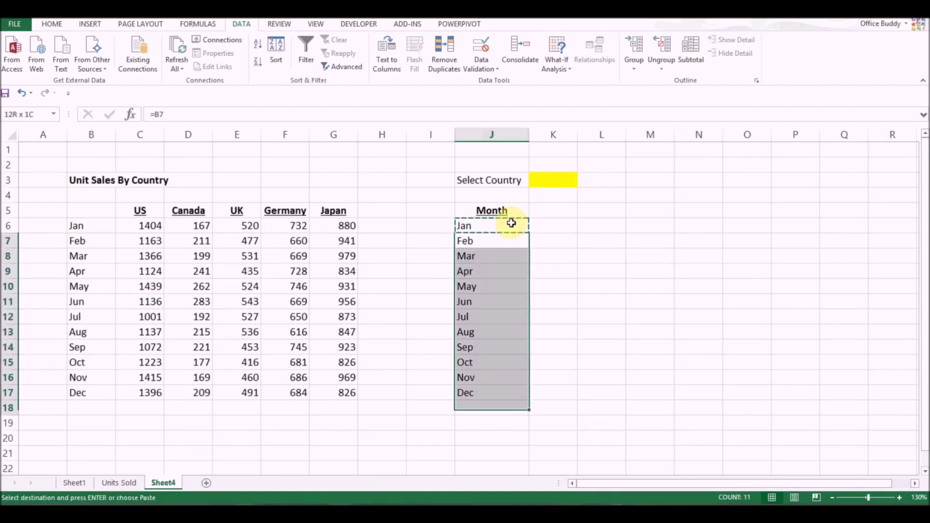
key("ctrl+v")
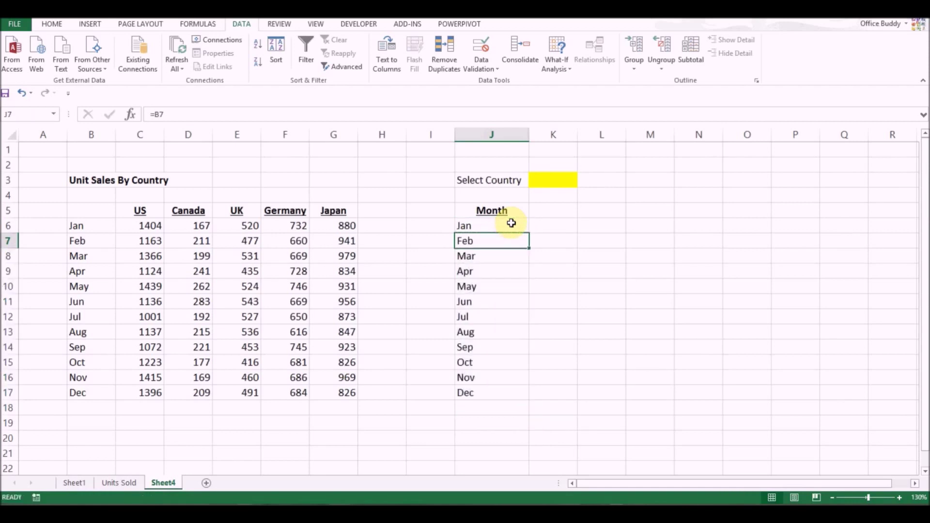
key("F2")
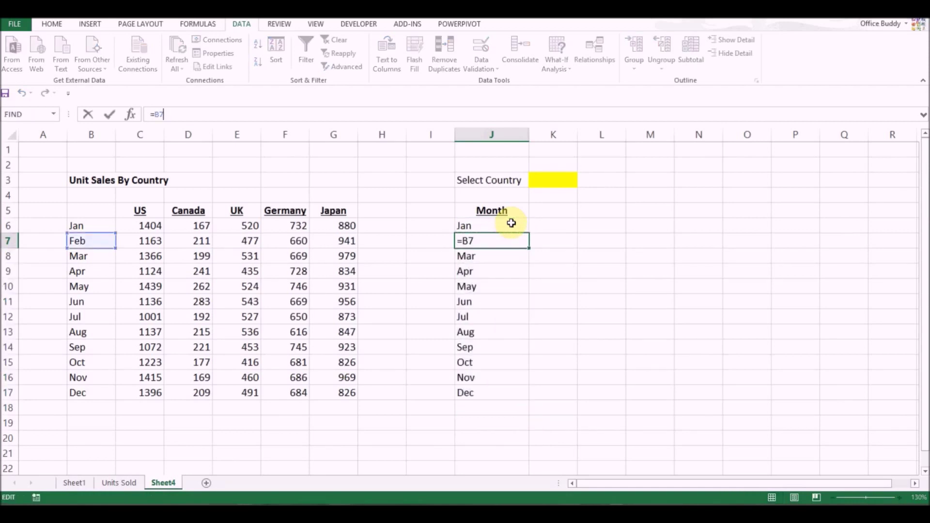
key("Escape")
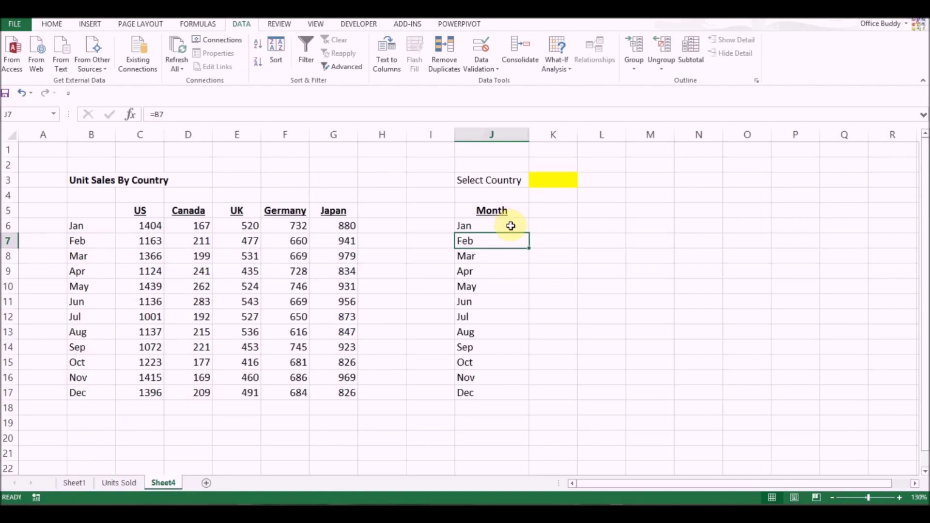
left_click(554, 181)
left_click(515, 241)
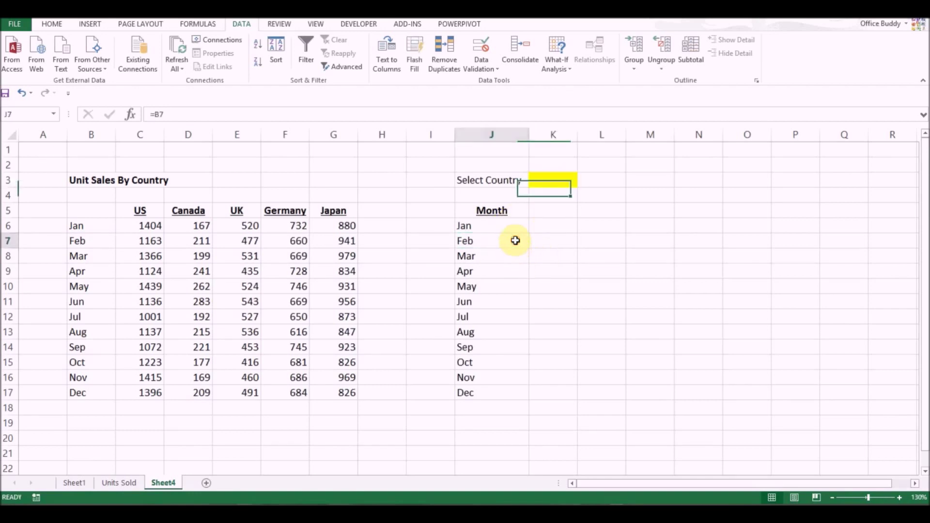
Enter a bold, underlined 'Unit Sales' header in K5 and widen column K.
left_click(553, 212)
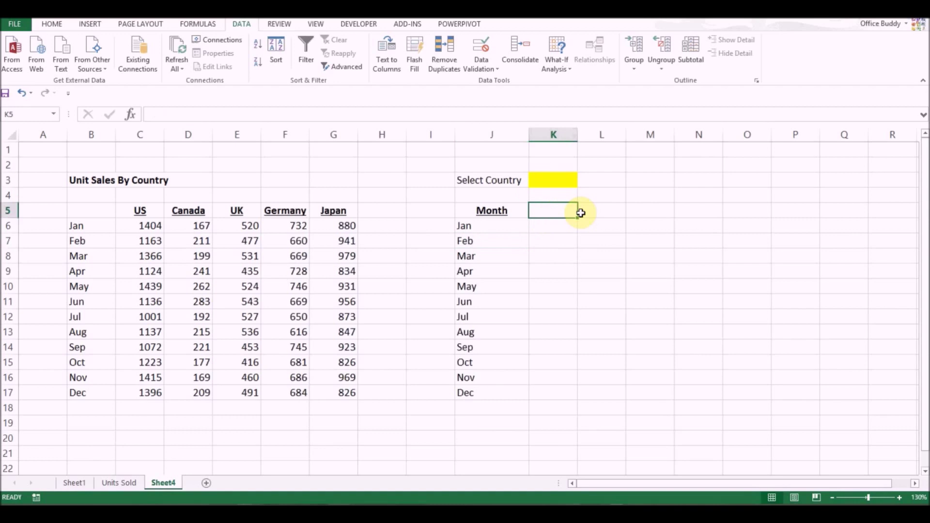
type("Unit Sales")
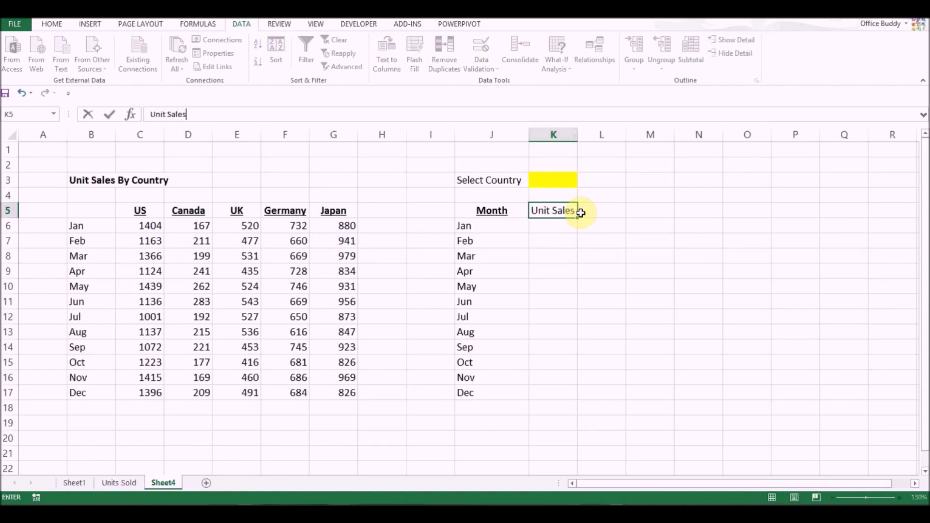
key("Return")
key("Up")
key("ctrl+b")
key("ctrl+u")
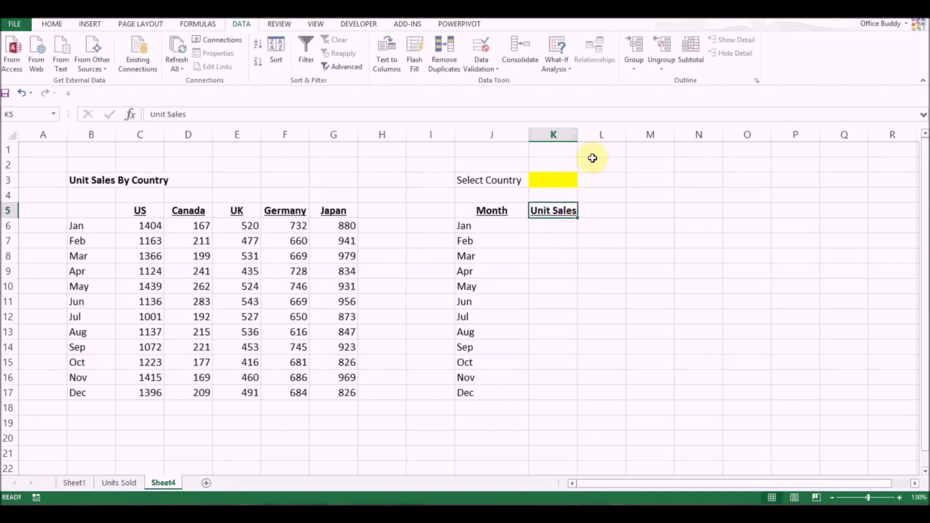
left_click_drag(576, 135, 589, 134)
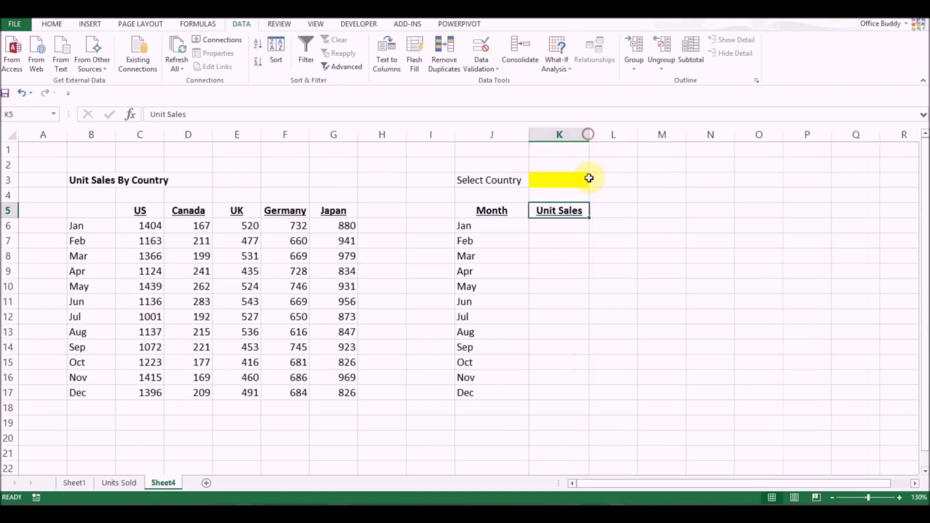
Check the K3 country drop-down list, then select K6 for January's sales.
left_click(564, 222)
left_click(566, 180)
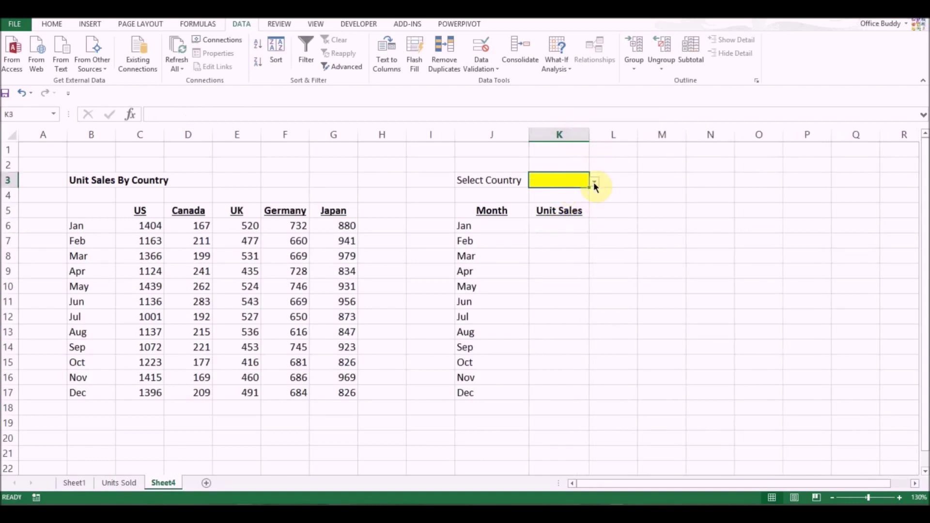
left_click(595, 182)
key("Escape")
left_click(564, 228)
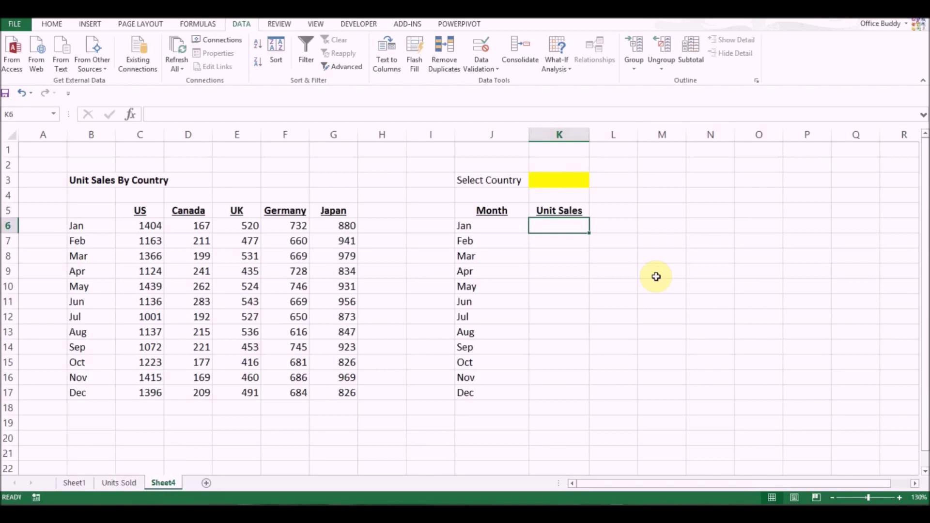
In K6, build =sumif($C$5:$G$5,$K$3, with January's row C6:G6 as sum range.
type("=s")
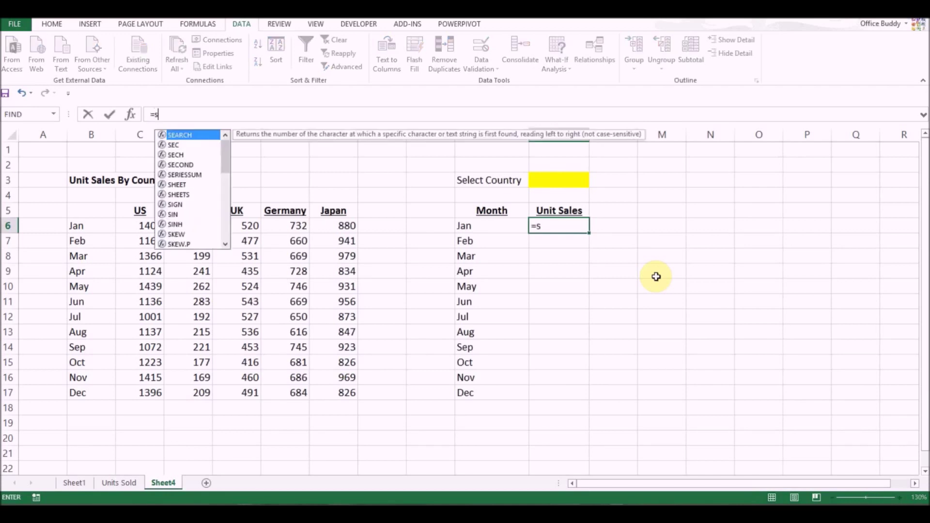
type("umif(")
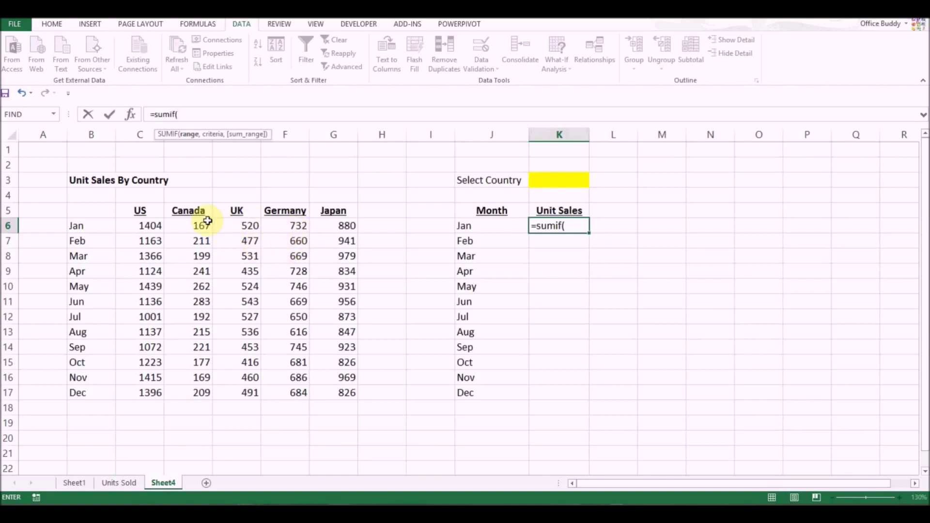
left_click_drag(129, 211, 340, 213)
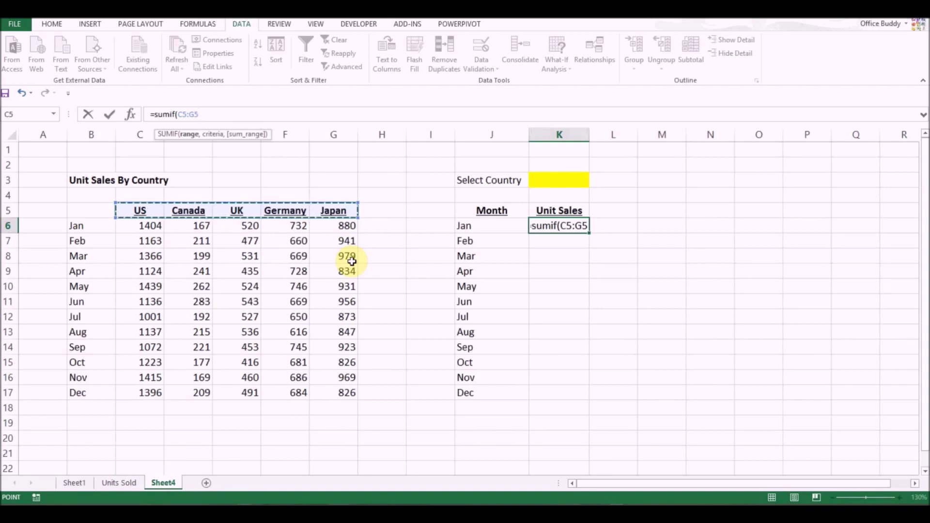
key("F4")
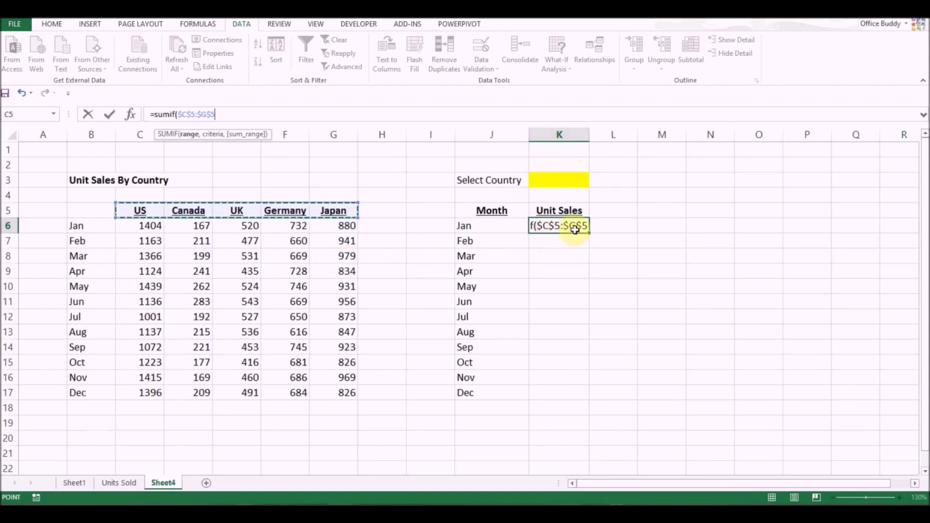
type(",")
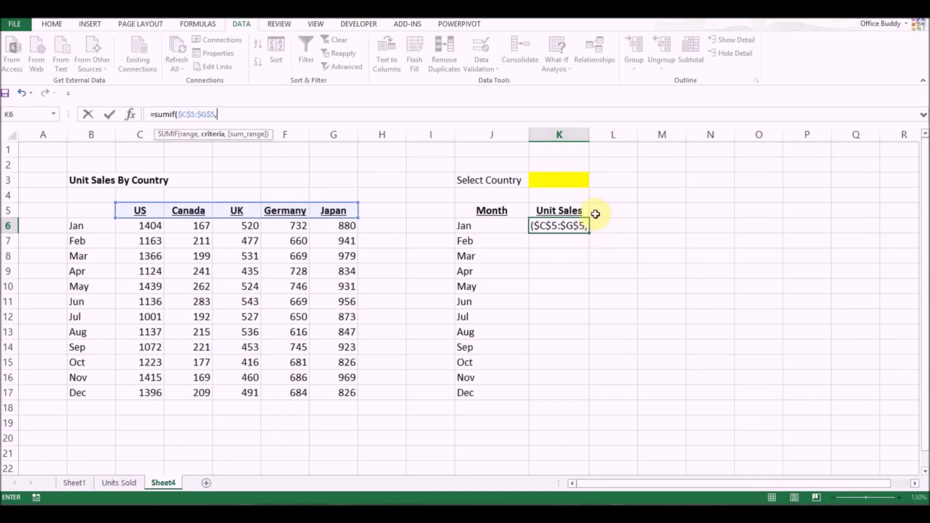
left_click(577, 177)
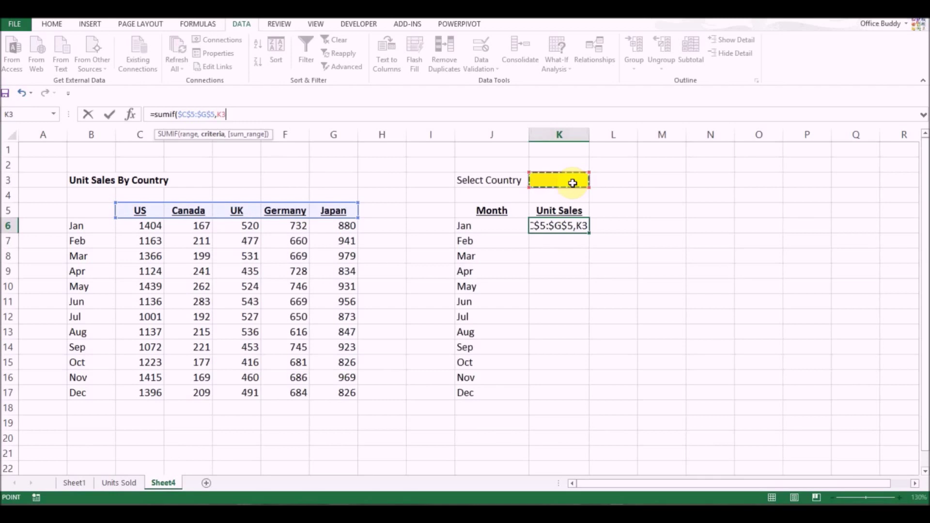
key("F4")
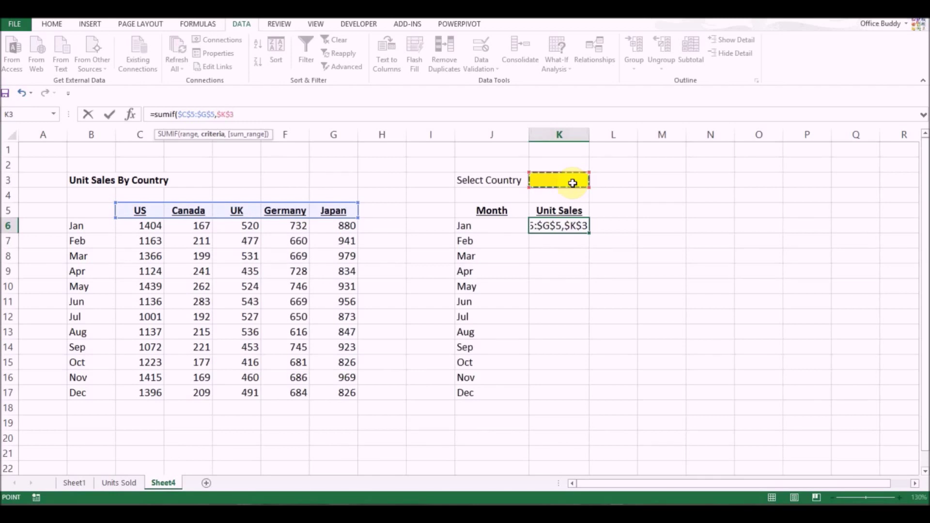
type(",")
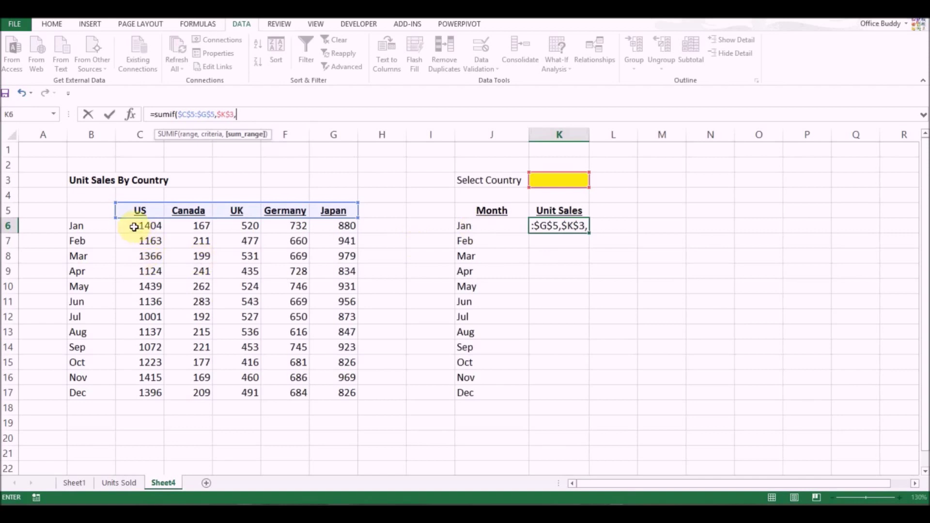
left_click_drag(134, 226, 349, 229)
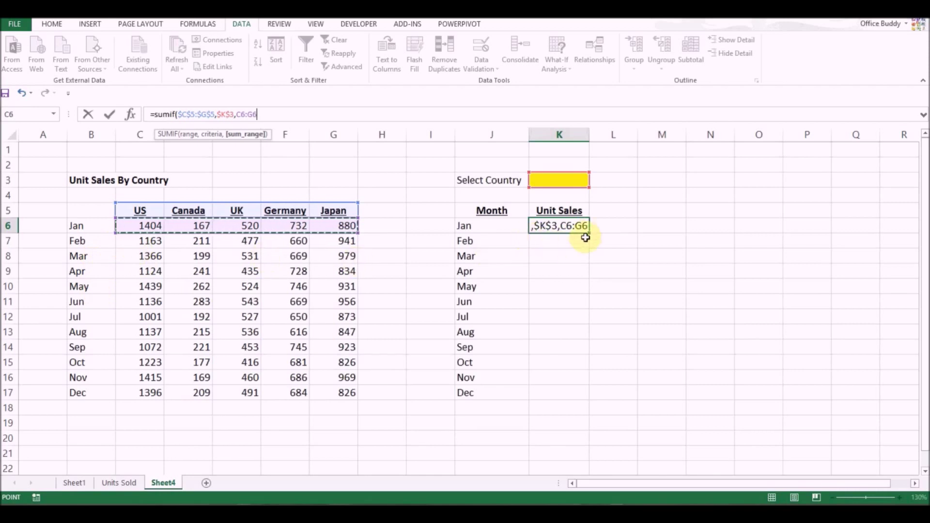
Cycle the sum range to $C6:$G6 and commit =sumif($C$5:$G$5,$K$3,$C6:$G6) in K6.
key("F4")
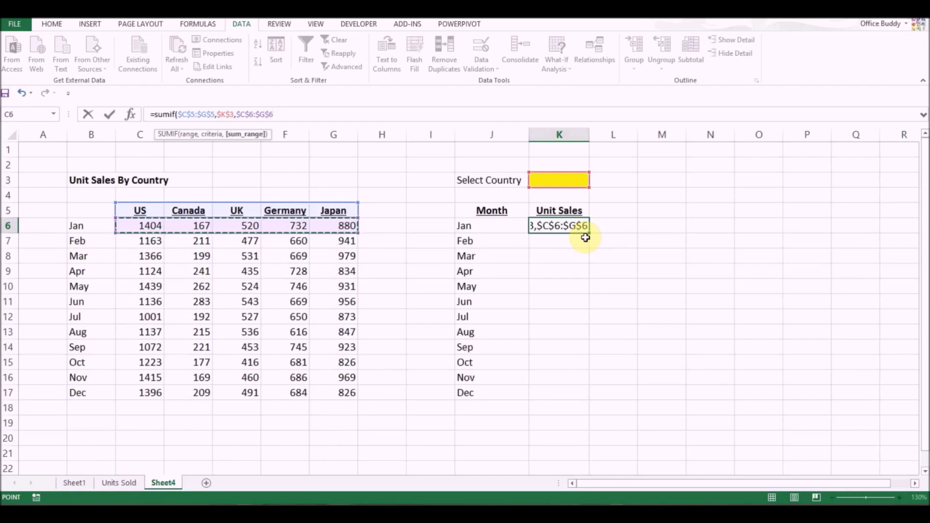
key("F4")
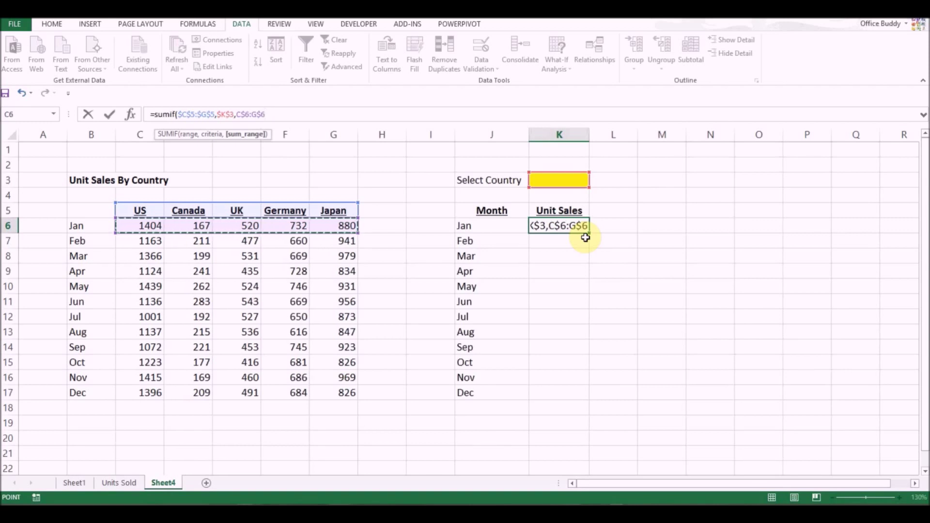
key("F4")
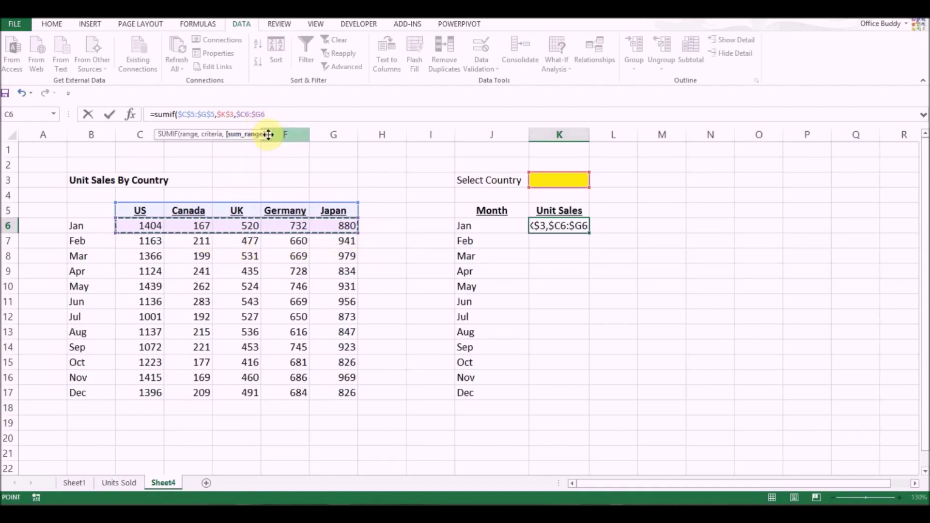
key("Return")
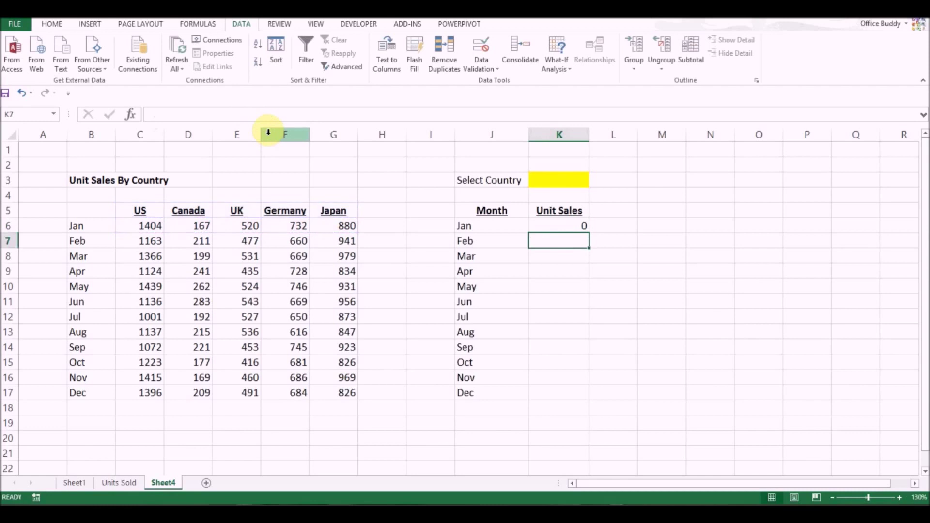
Choose US in the K3 drop-down and check January's result in K6.
key("Up")
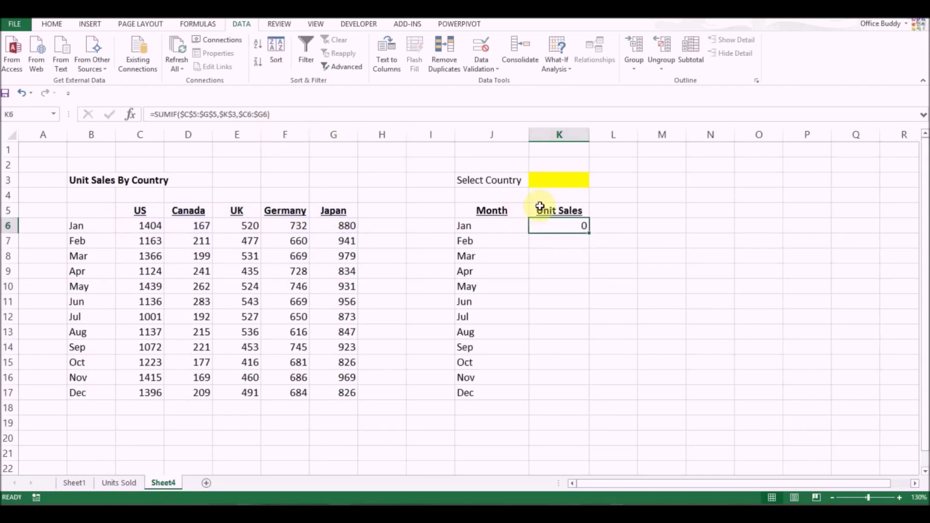
left_click(559, 181)
left_click(558, 225)
left_click(562, 181)
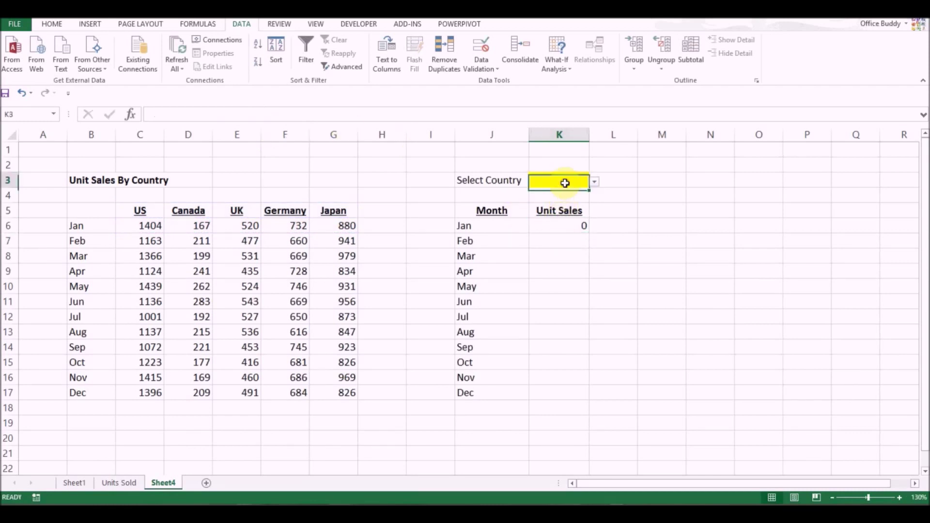
left_click(593, 182)
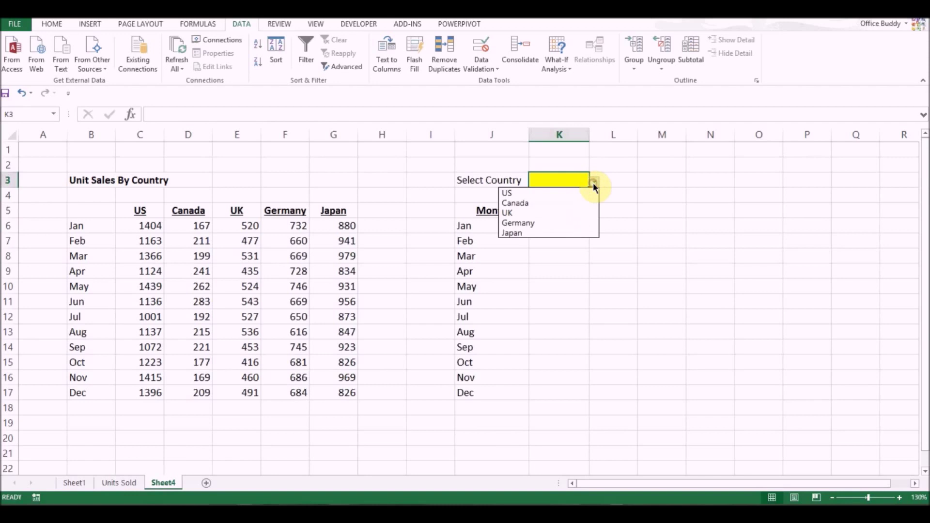
left_click(557, 193)
left_click(564, 227)
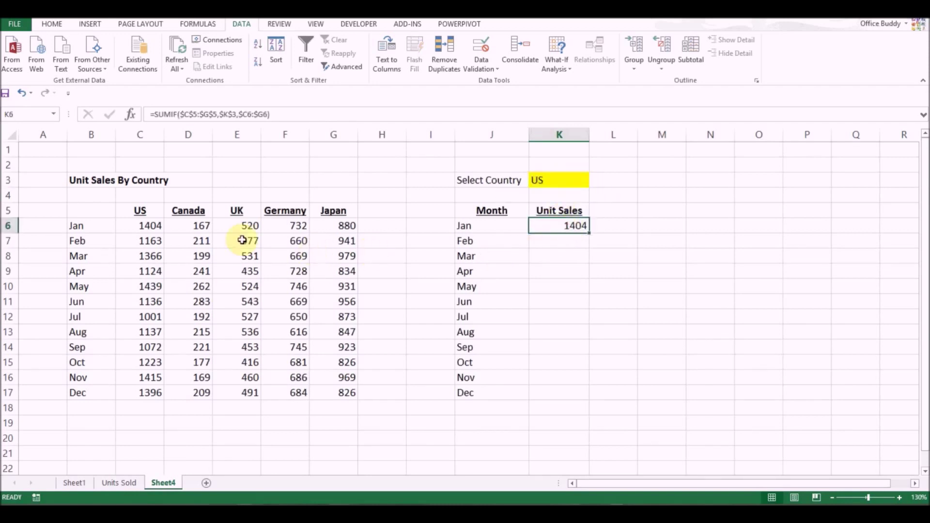
Switch K3 to Canada and fill the K6 SUMIF down through K17.
left_click(569, 181)
left_click(596, 182)
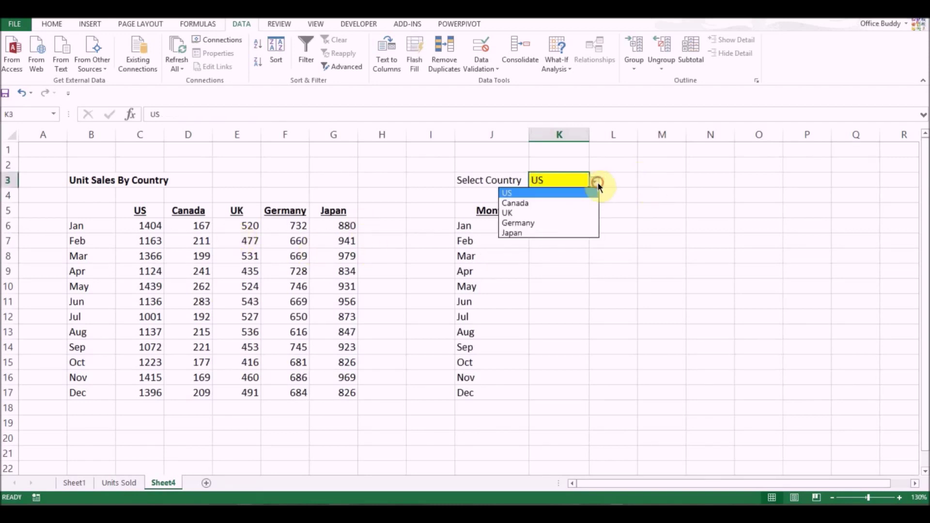
left_click(583, 204)
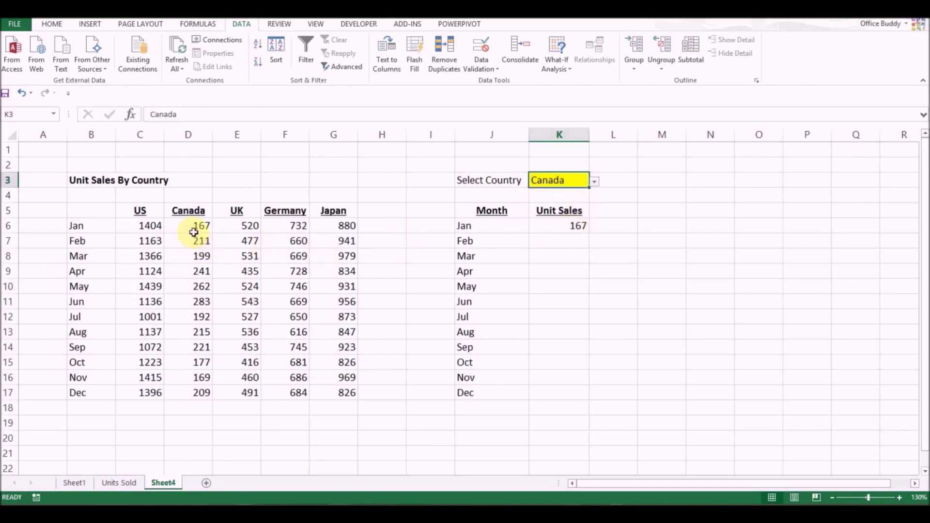
left_click(562, 226)
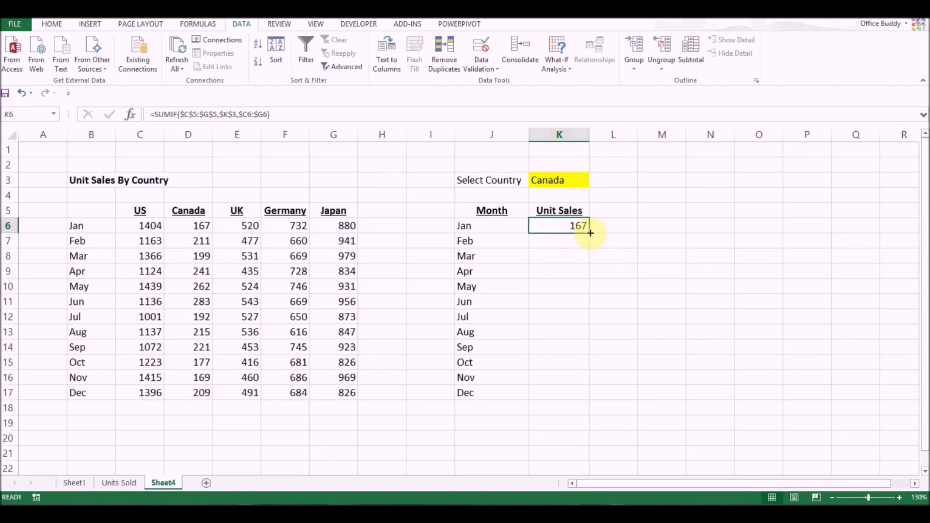
left_click_drag(590, 233, 573, 405)
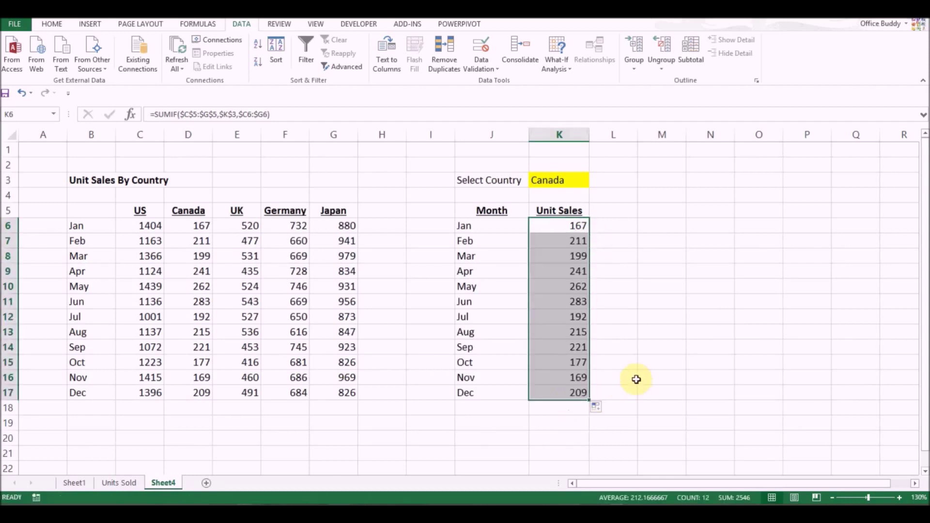
Compare K6 and K7 against Canada's January and February figures (211) in column D.
left_click(561, 182)
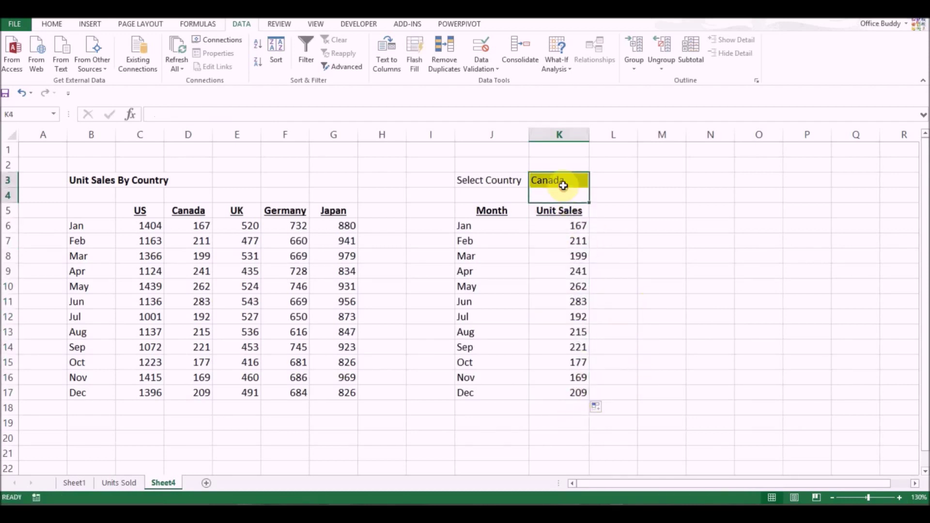
left_click(584, 228)
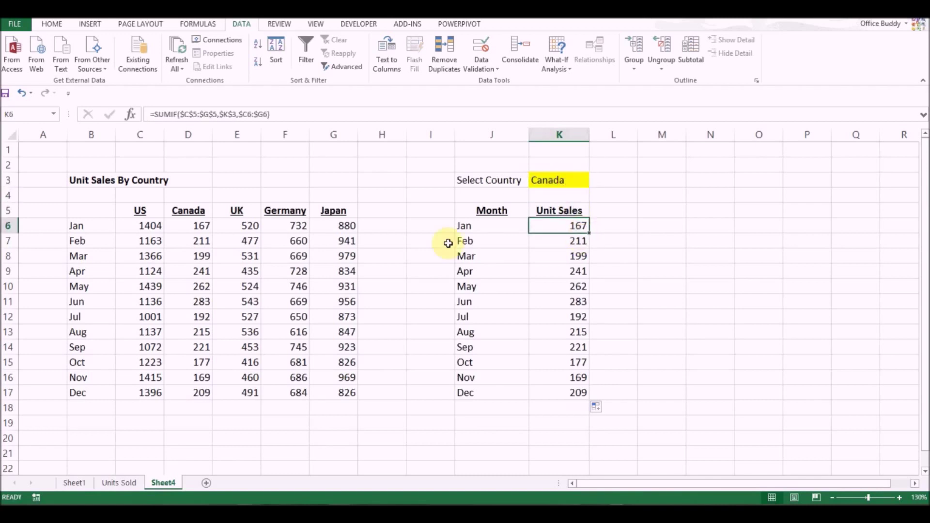
left_click(201, 228)
left_click(541, 241)
left_click(203, 243)
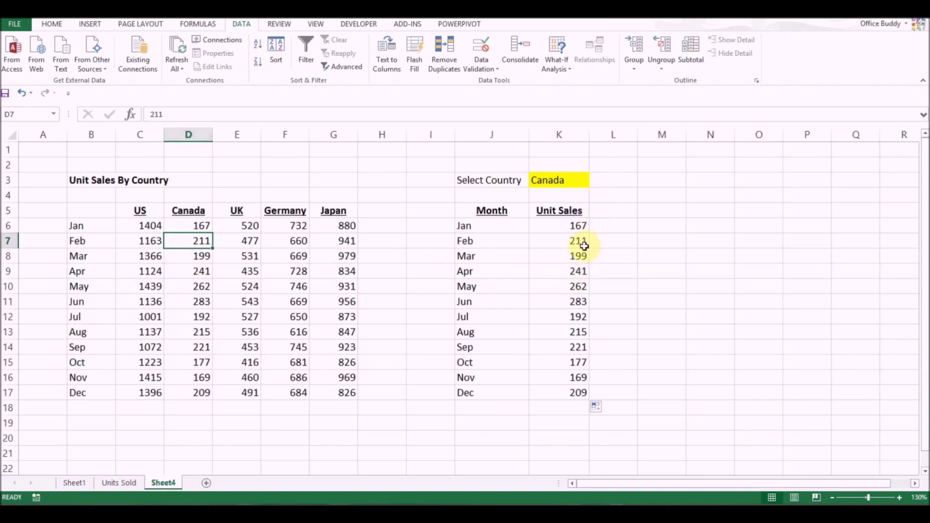
Review the Canada Unit Sales values and select the J5:K17 table for charting.
left_click_drag(479, 210, 559, 396)
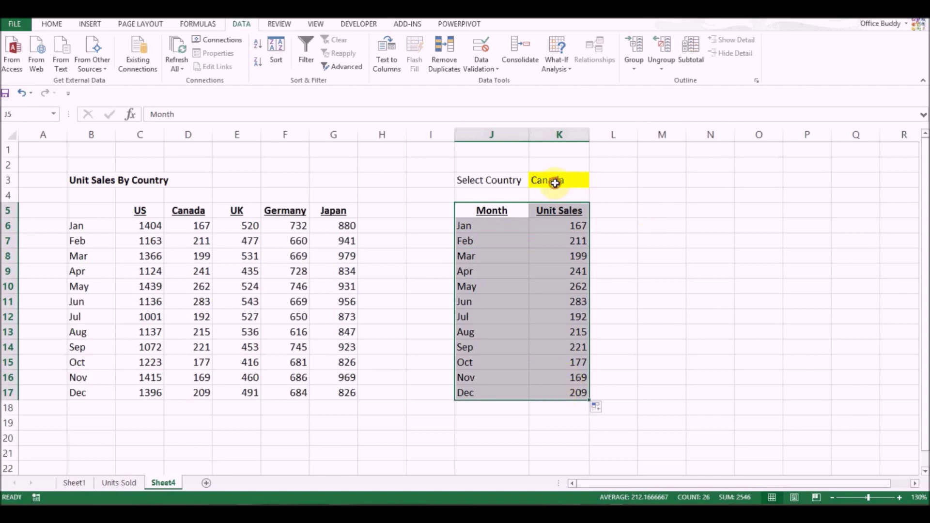
left_click(554, 182)
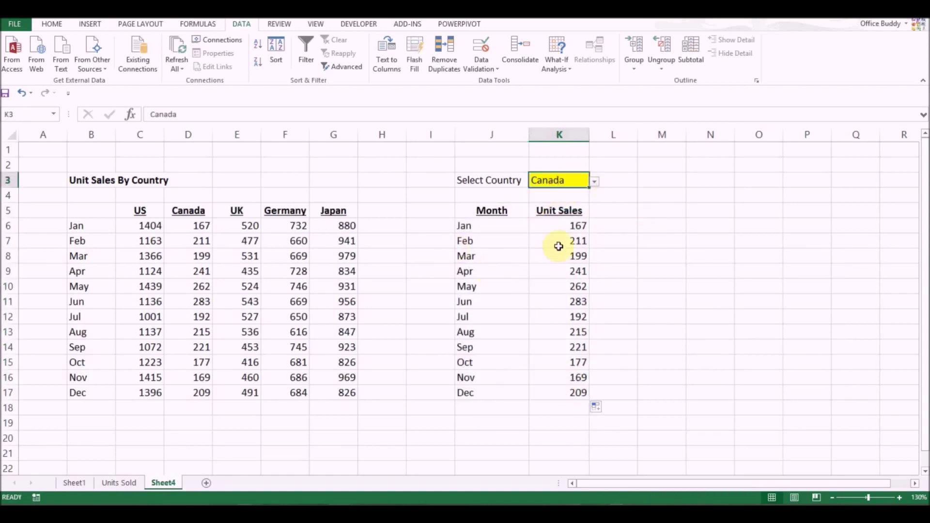
left_click_drag(562, 226, 563, 402)
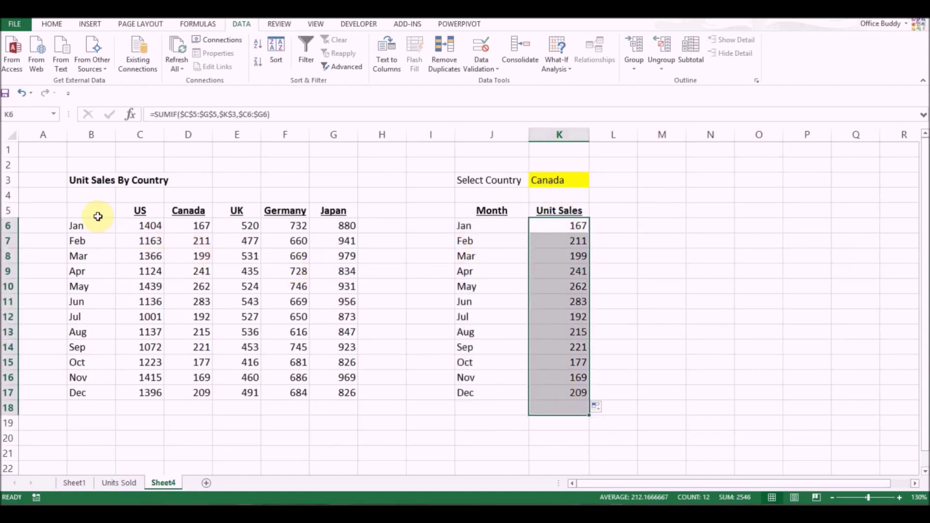
left_click(577, 179)
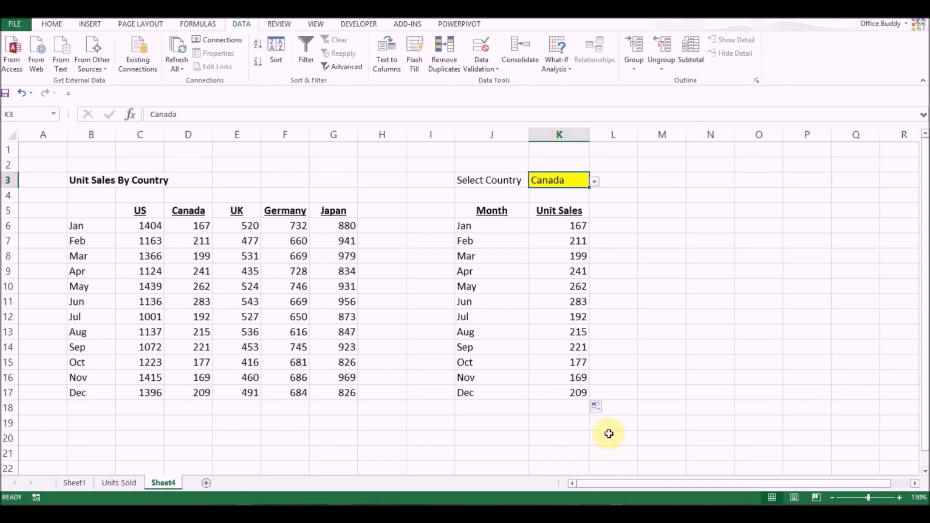
left_click(635, 345)
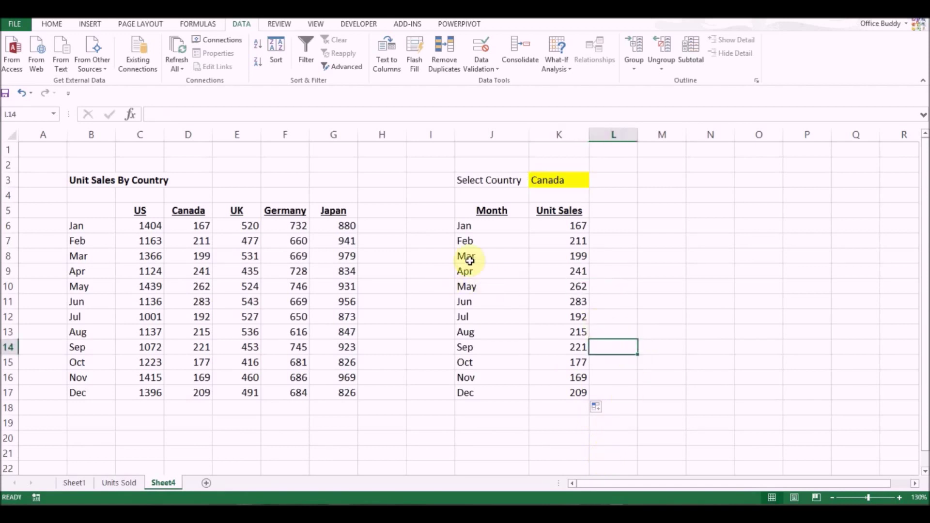
left_click_drag(465, 208, 556, 392)
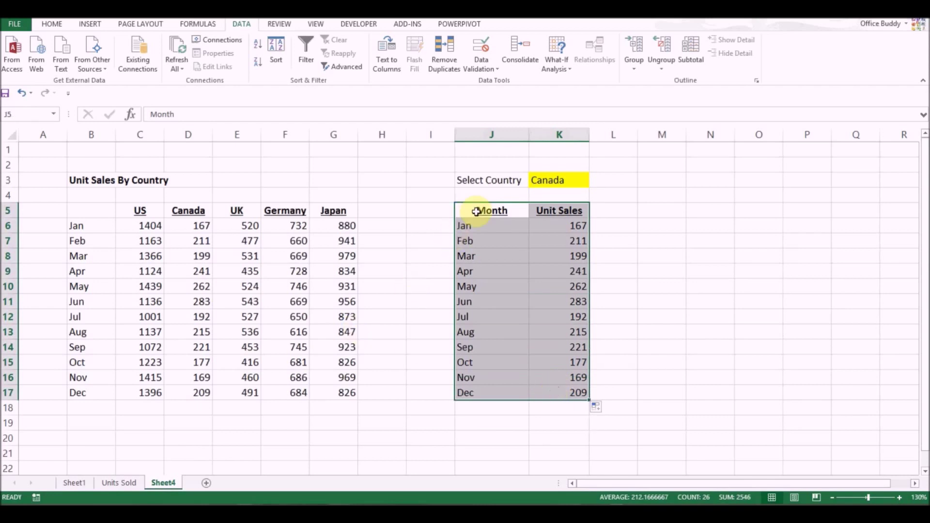
Insert a Line with Markers chart from J5:K17 and place it right of the table.
left_click(92, 24)
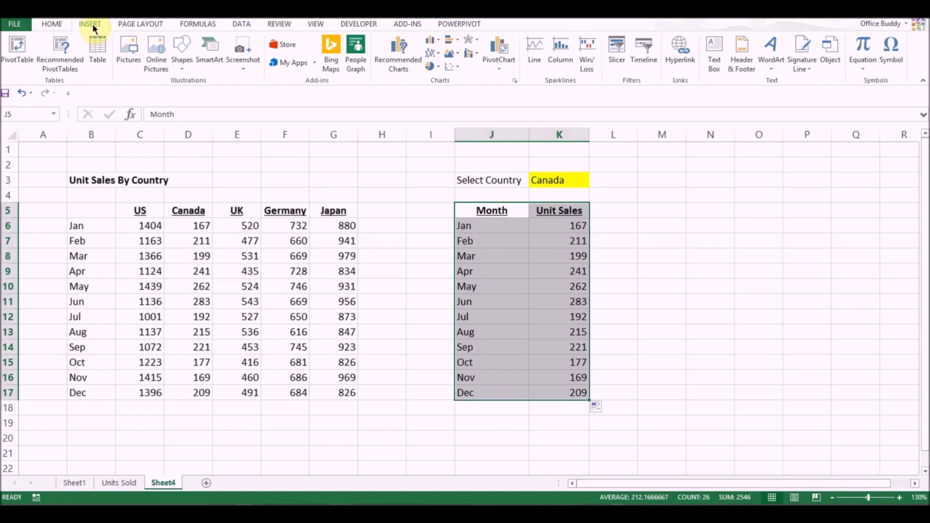
left_click(438, 55)
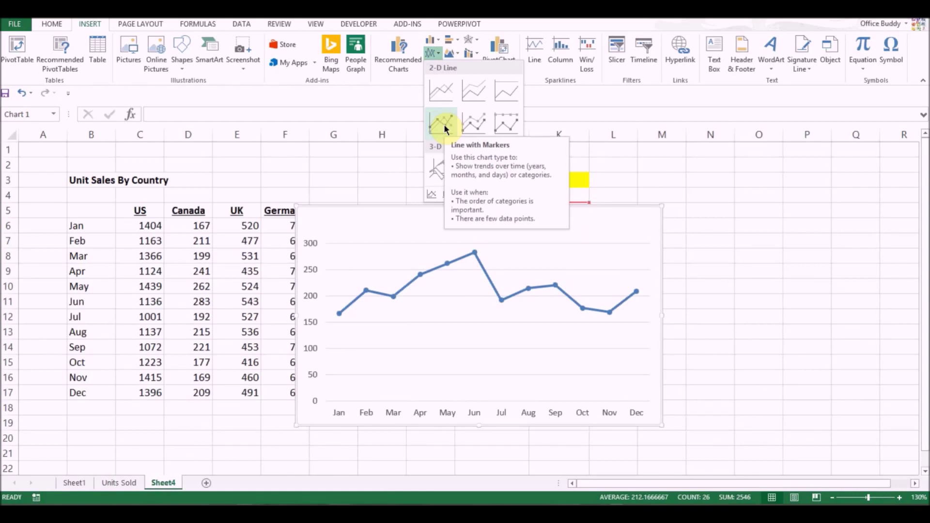
left_click(444, 125)
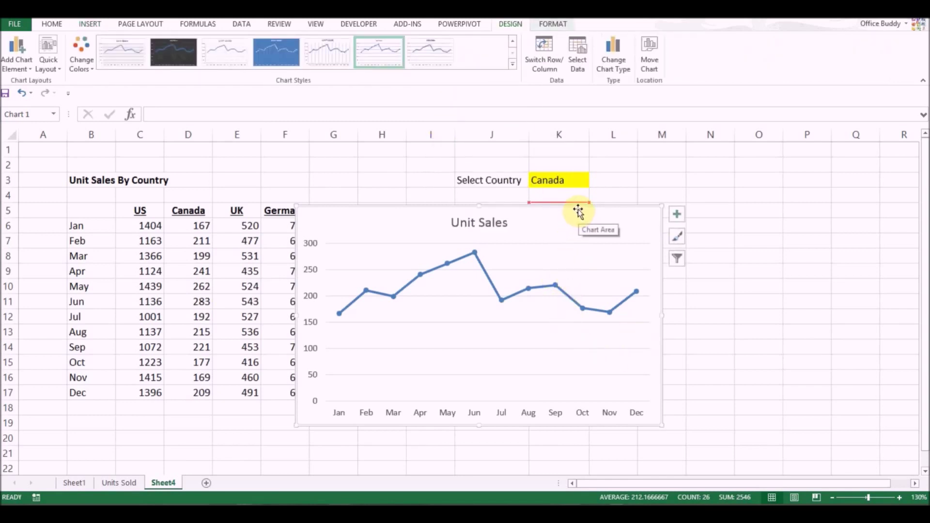
left_click_drag(578, 205, 753, 228)
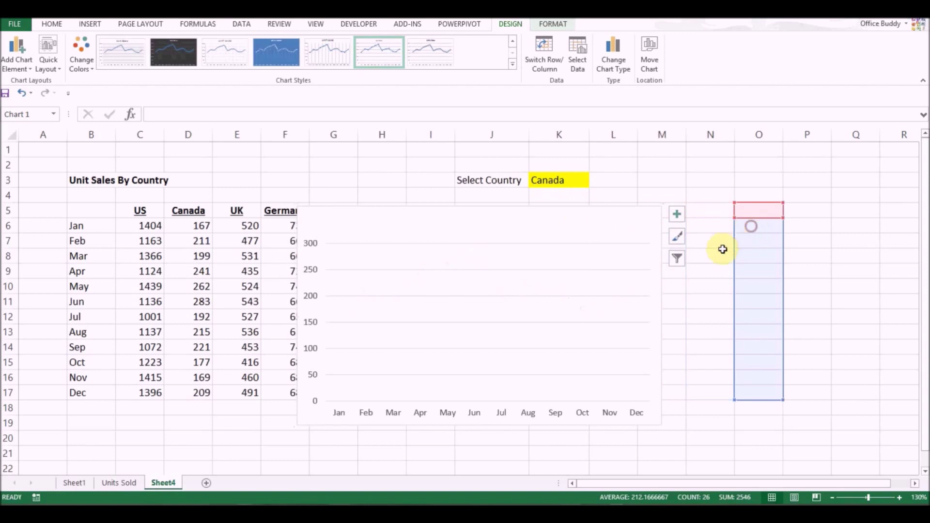
key("ctrl+z")
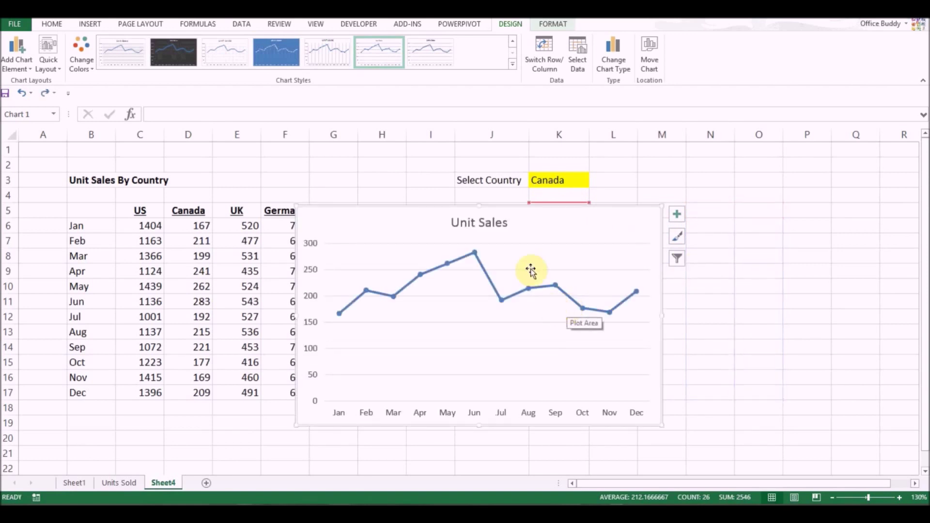
left_click_drag(419, 207, 720, 199)
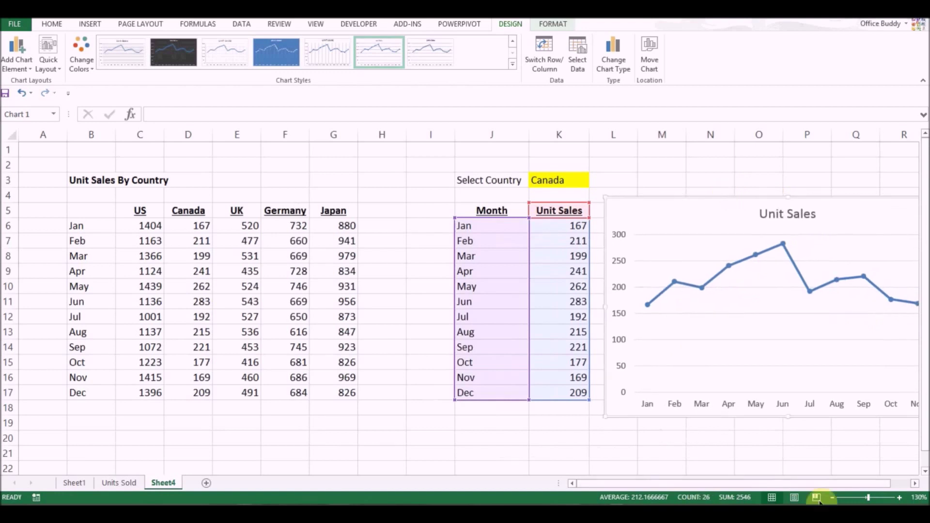
Place the chart beside the table and cycle Select Country through UK and Canada to Japan.
left_click(914, 484)
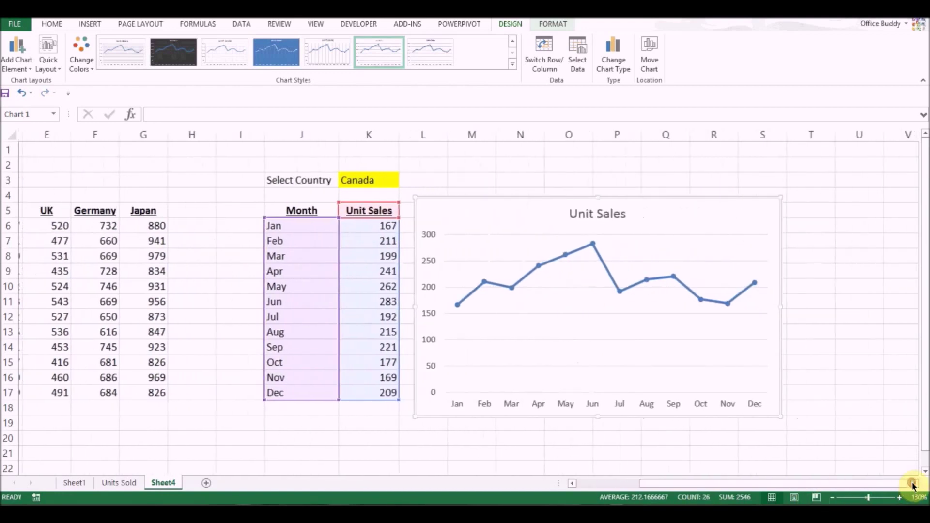
left_click(351, 181)
left_click(400, 183)
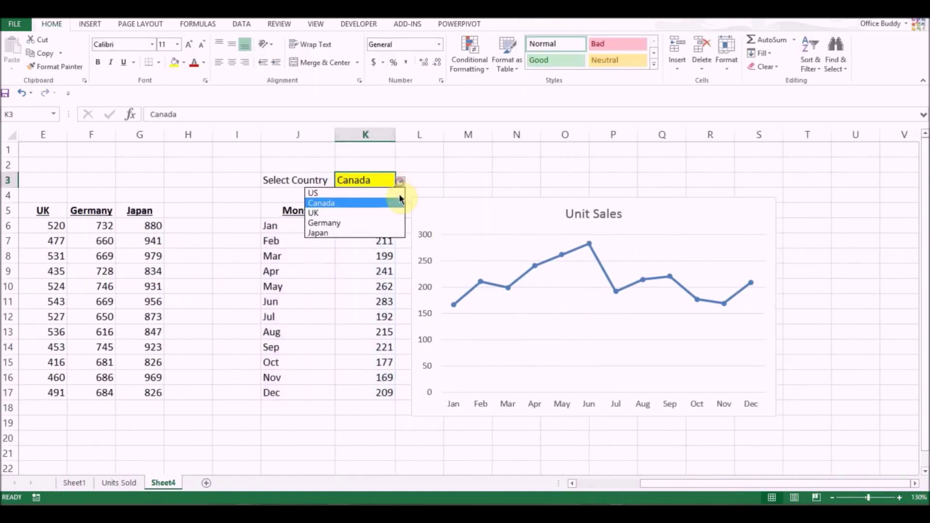
left_click(382, 214)
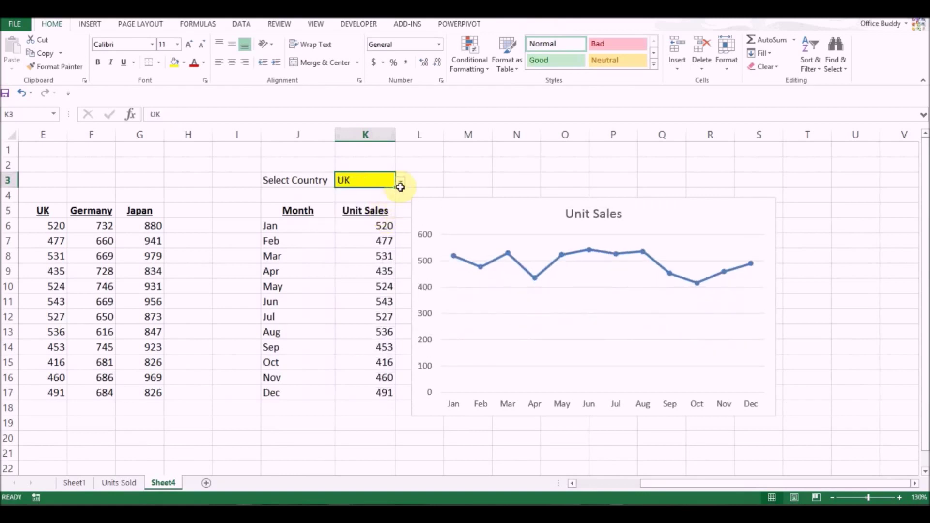
left_click(401, 182)
left_click(372, 203)
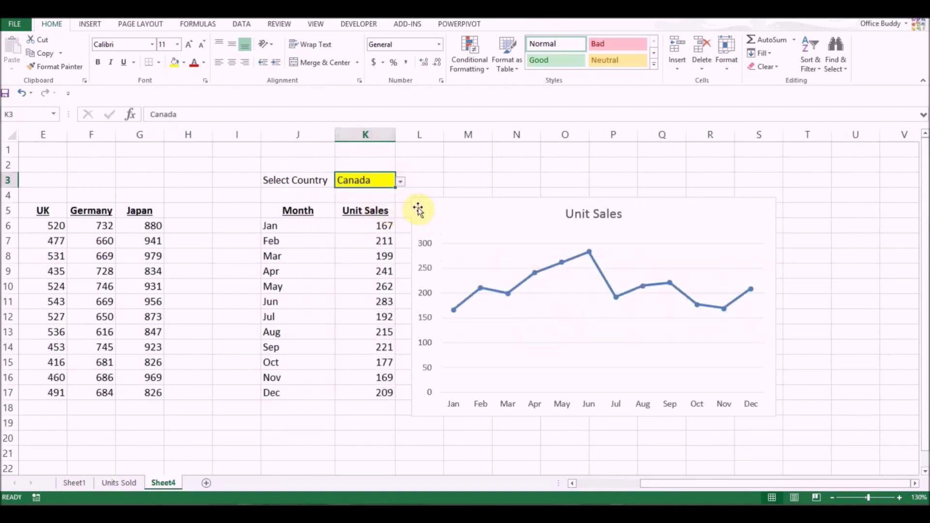
left_click(400, 181)
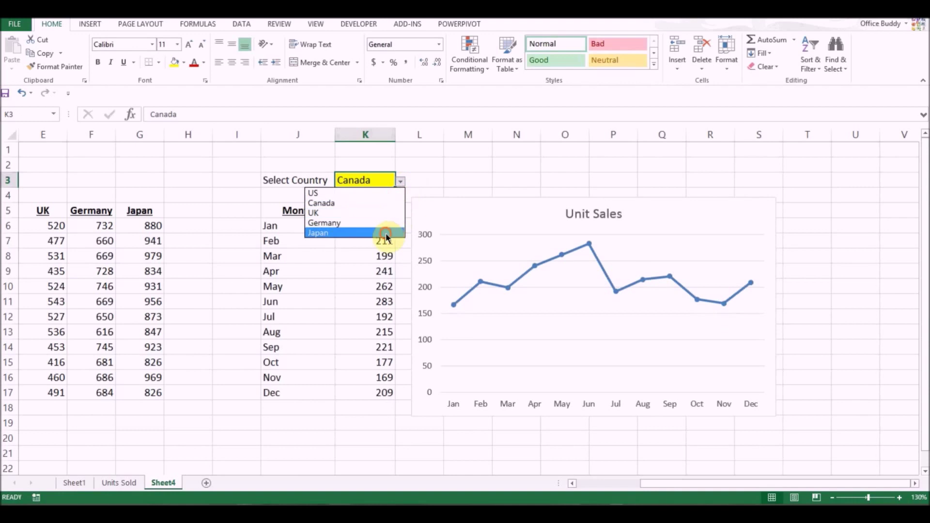
left_click(385, 234)
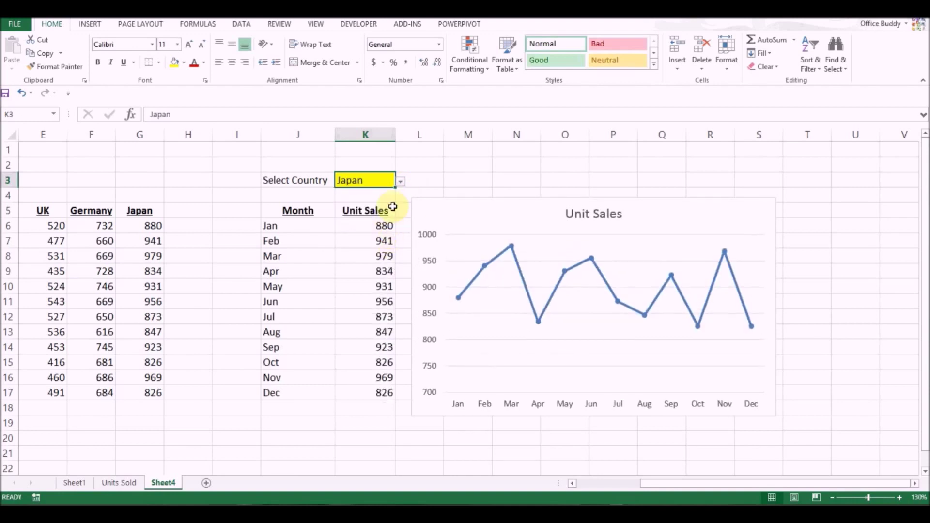
left_click(529, 180)
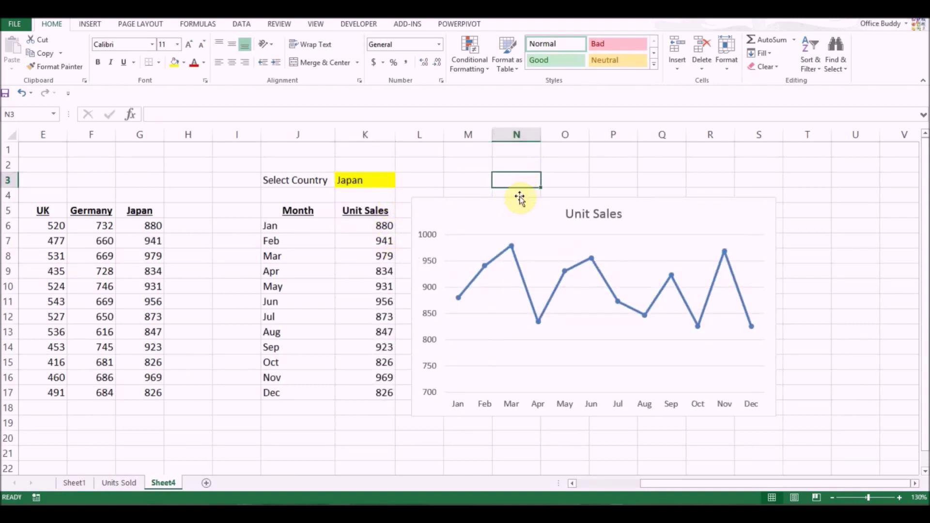
Add data labels to every point on the Unit Sales line, showing Japan's values 880 to 826.
left_click(548, 304)
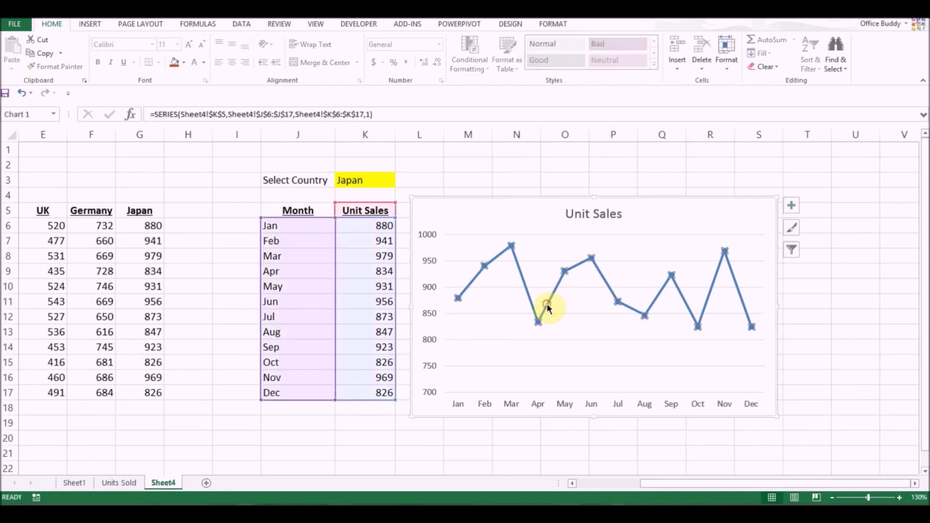
right_click(547, 304)
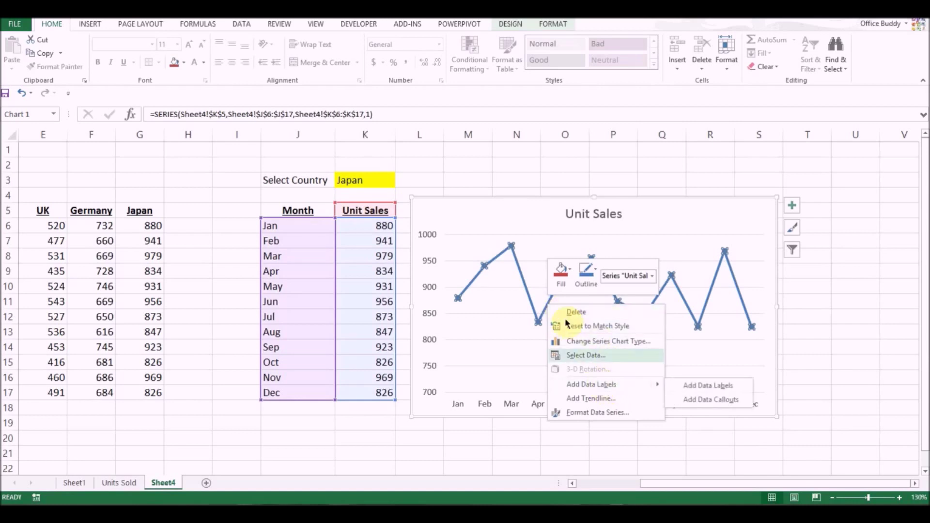
left_click(550, 300)
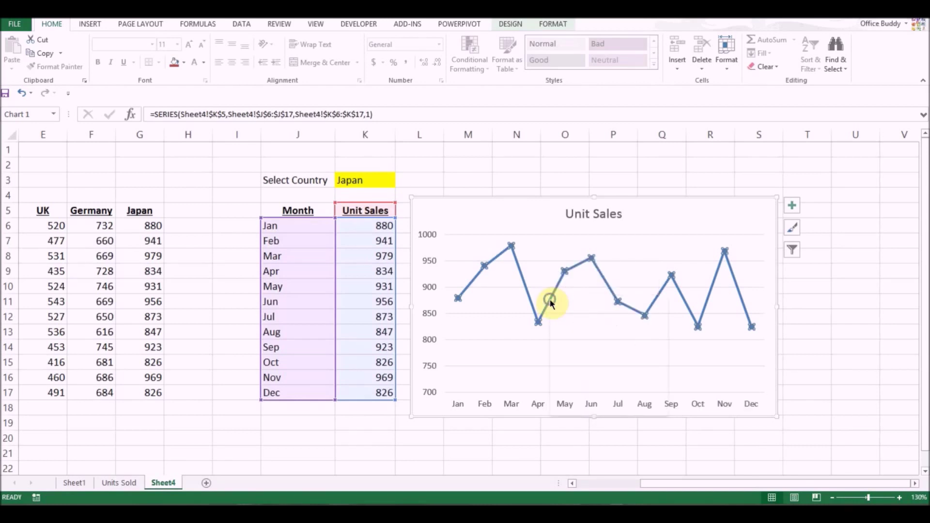
right_click(550, 299)
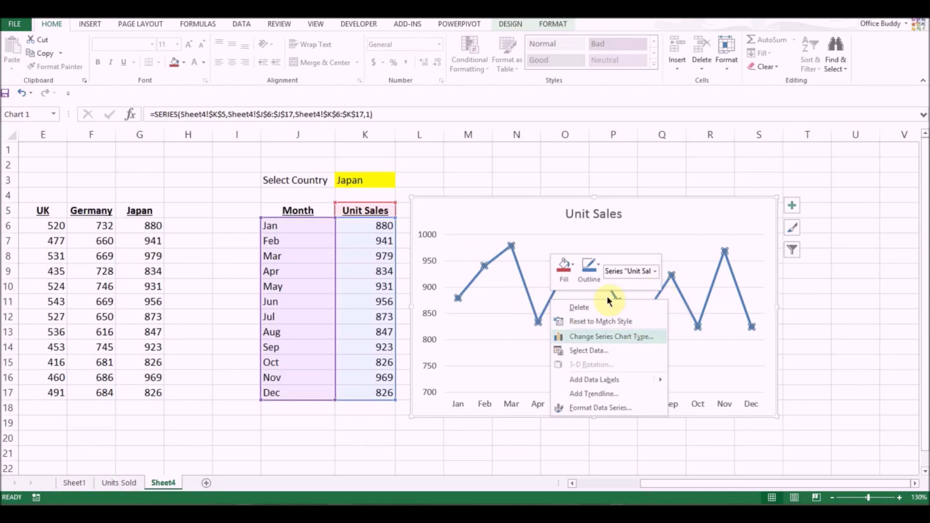
mouse_move(595, 382)
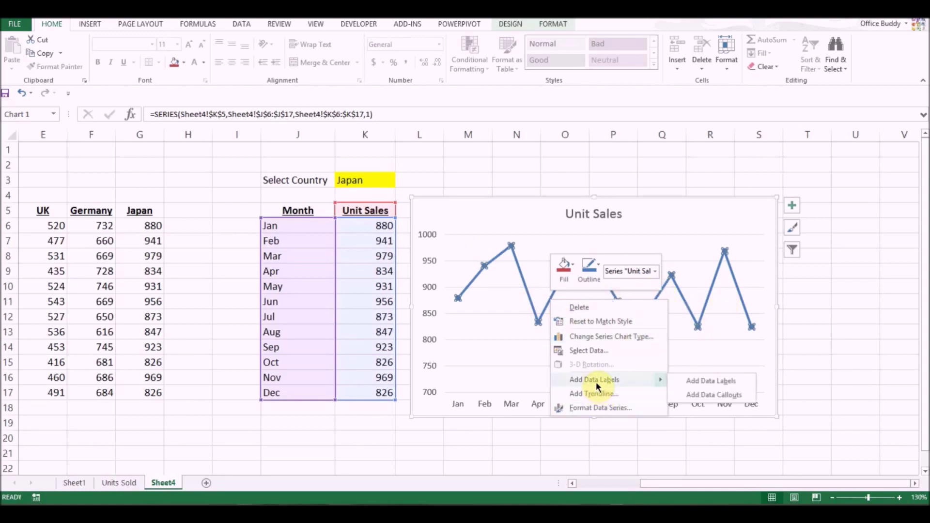
left_click(698, 382)
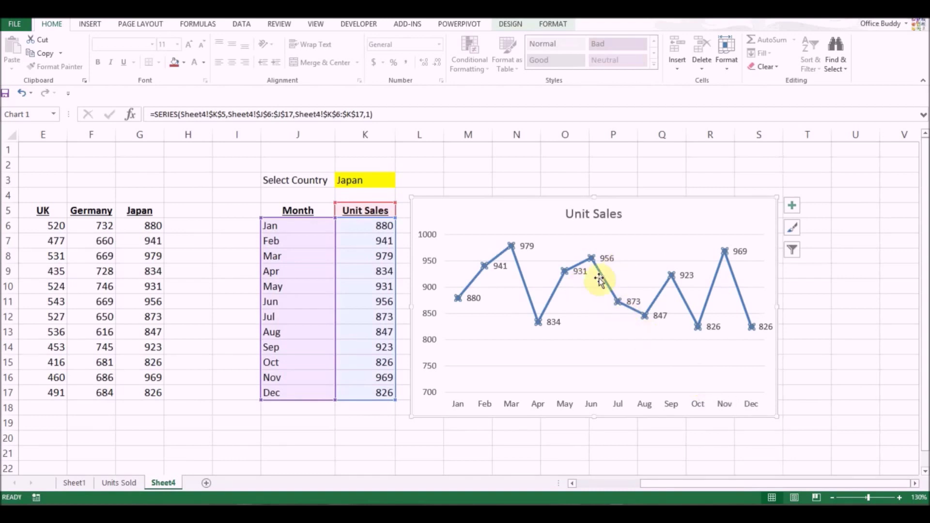
left_click(387, 181)
left_click(400, 182)
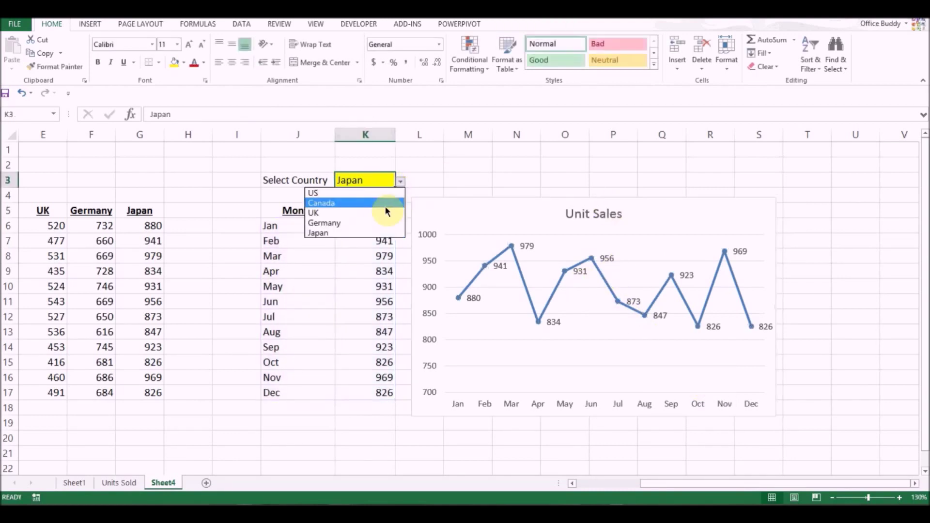
Pick Canada in Select Country, then reselect the Month/Unit Sales table and its K5 header.
left_click(380, 204)
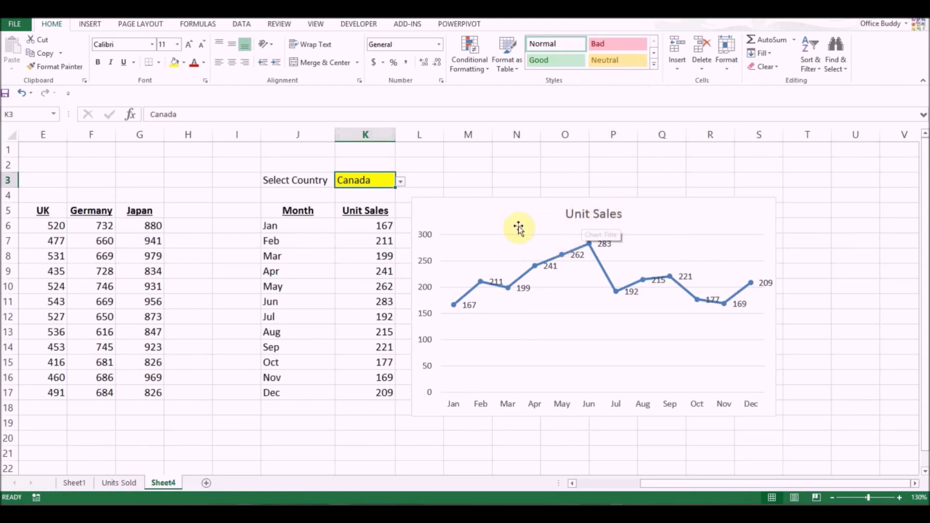
left_click(383, 213)
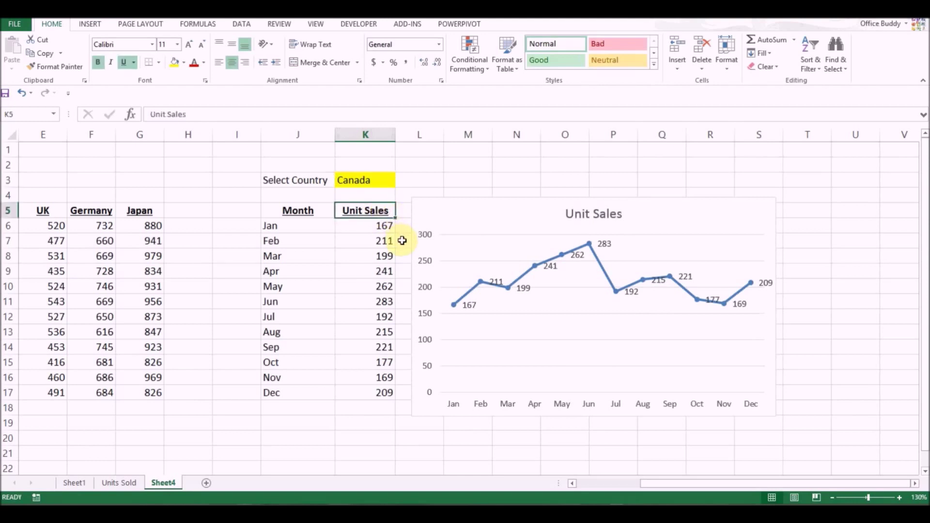
left_click_drag(278, 211, 369, 391)
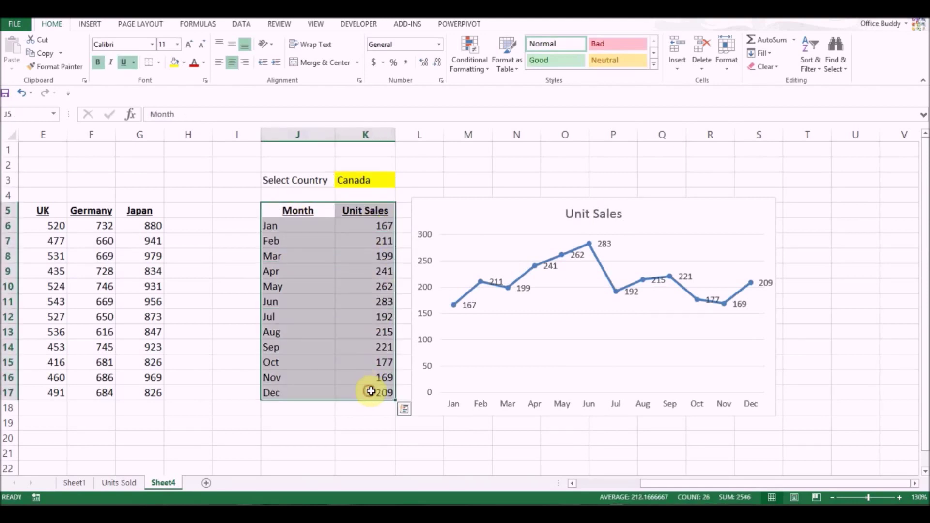
left_click(374, 208)
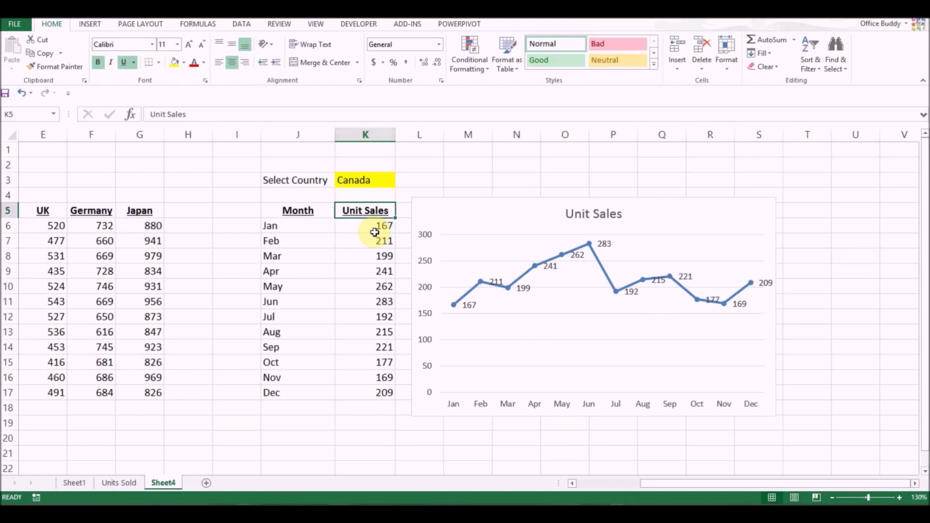
Turn K5 into ="Unit Sales"&" "&K3 so it reads Unit Sales Canada, widening column K.
key("F2")
key("Left")
key("Left")
key("Left")
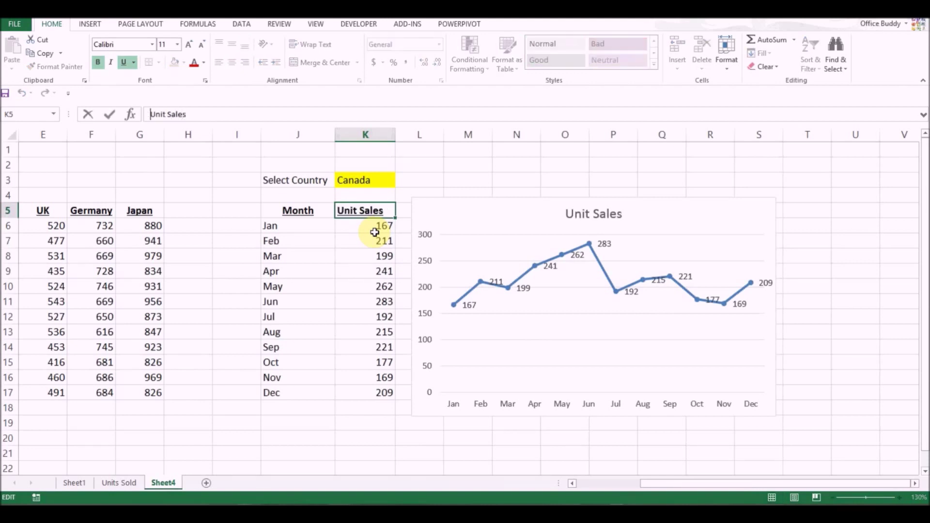
type("=")
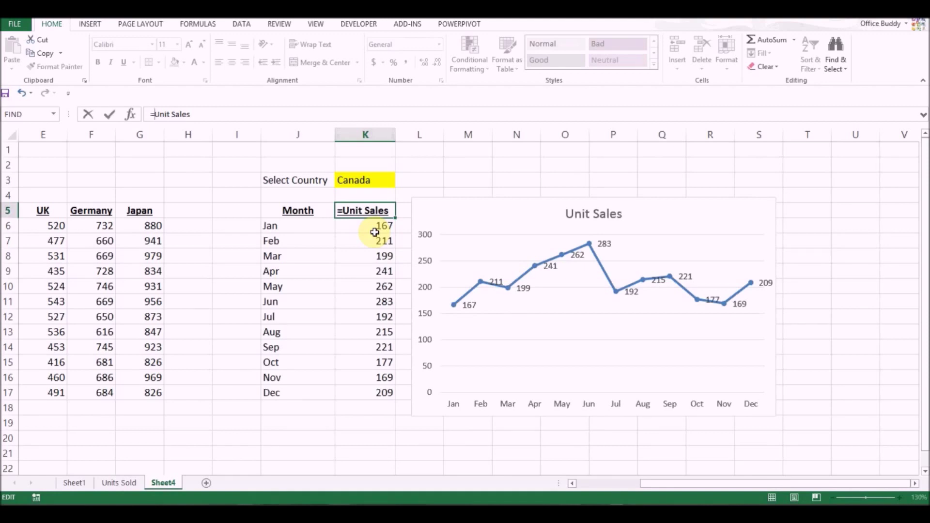
key("Right")
type("\"")
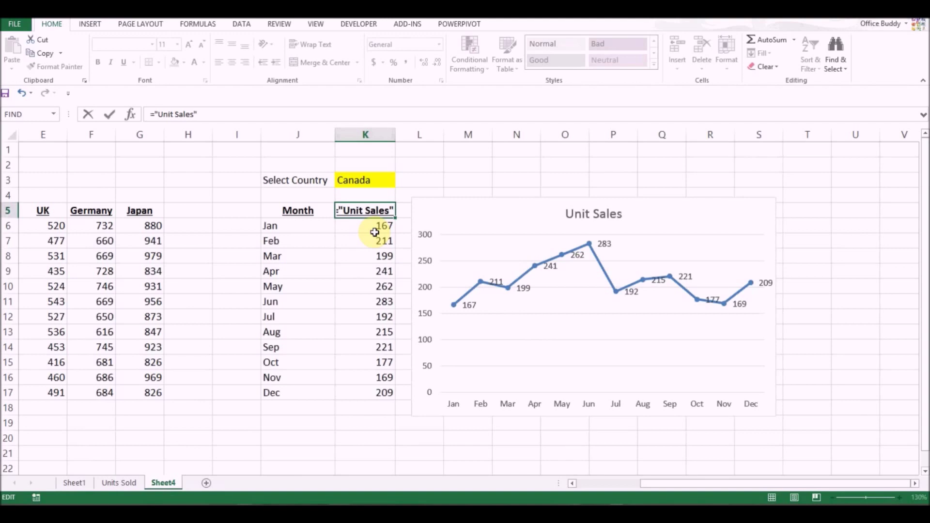
type("&")
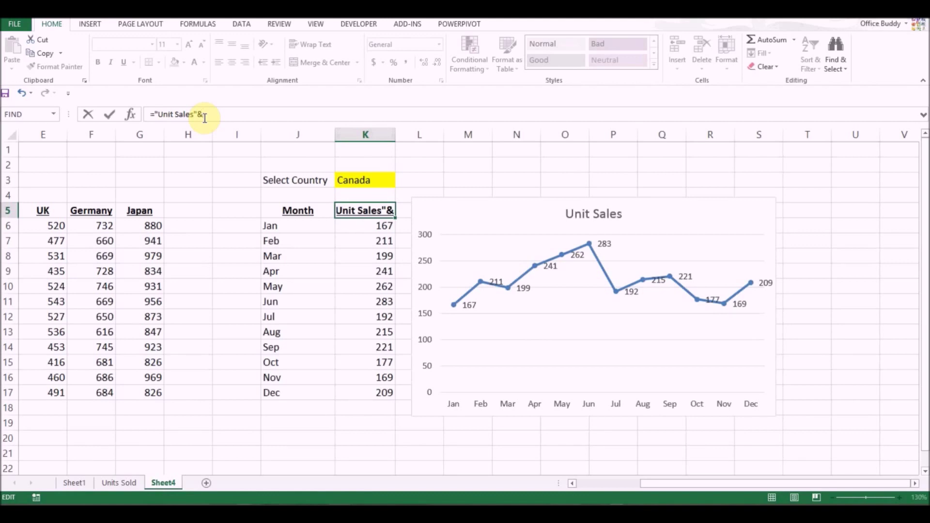
type("\"")
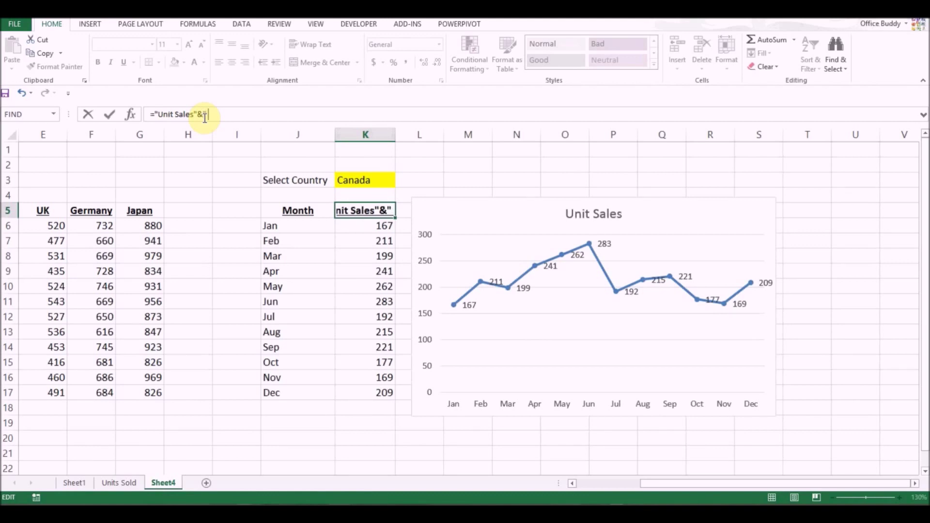
type(" \"&")
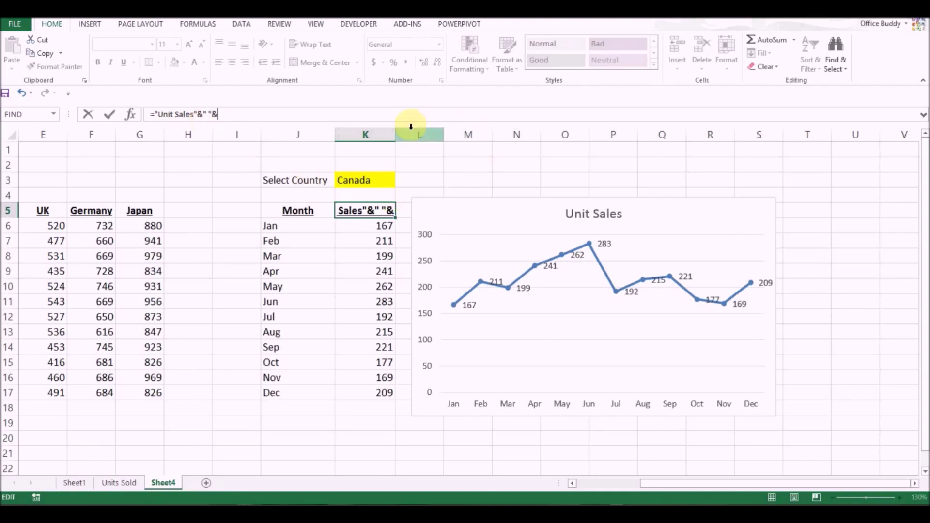
left_click(366, 179)
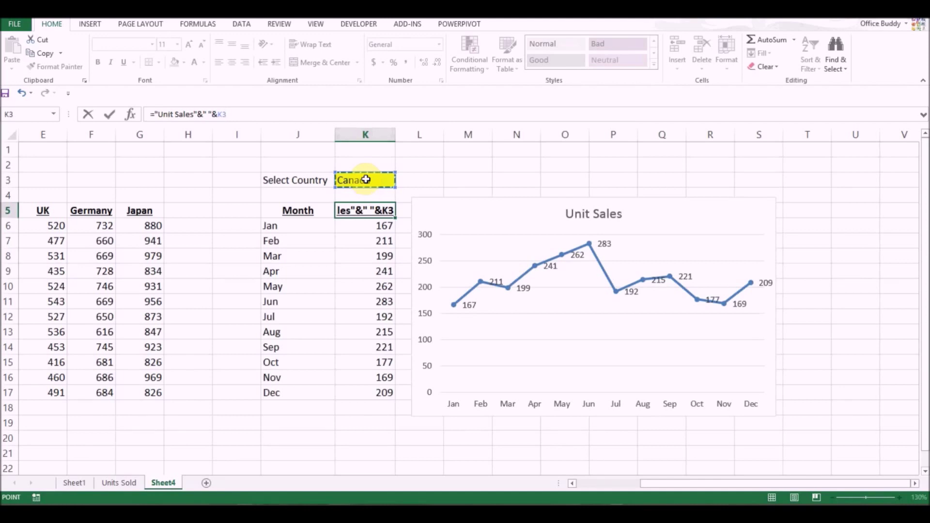
key("Return")
key("Up")
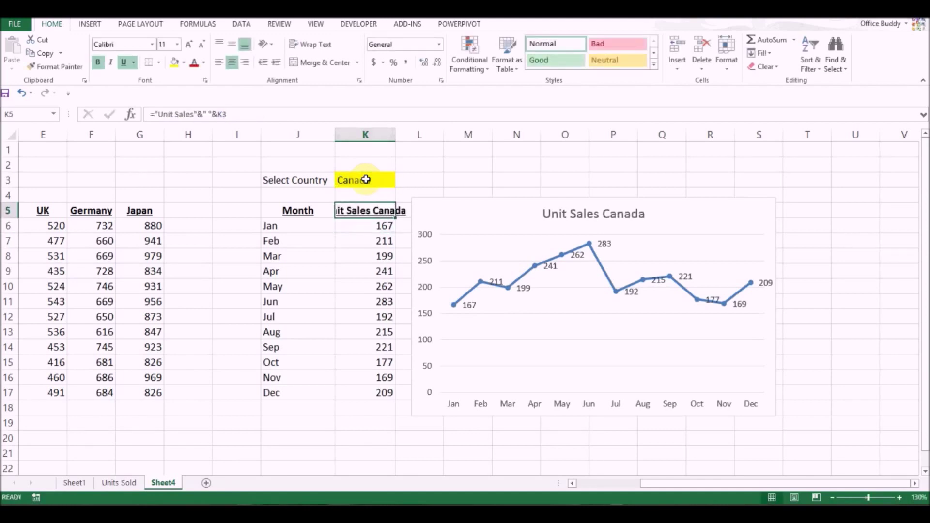
left_click_drag(396, 135, 421, 138)
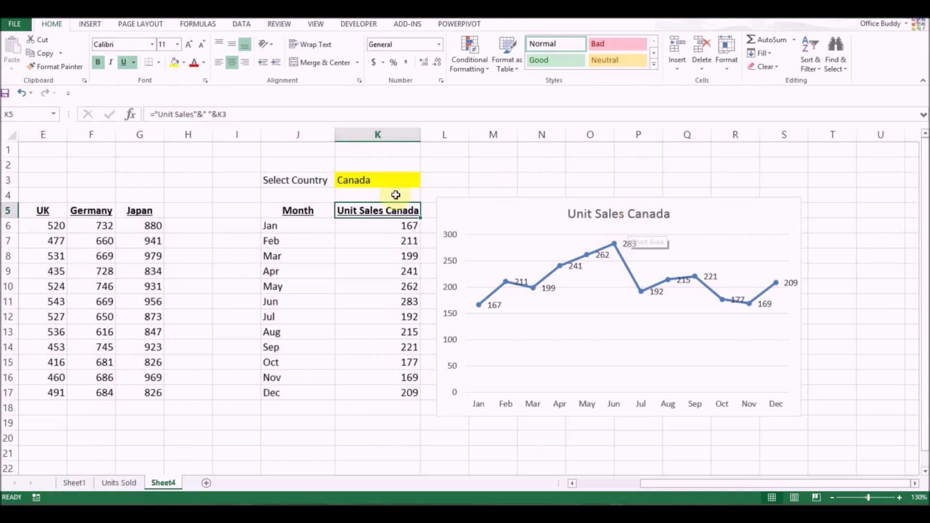
Pick Germany in K3 so the header and title read Unit Sales Germany, nudging the chart right.
left_click(376, 181)
left_click(425, 182)
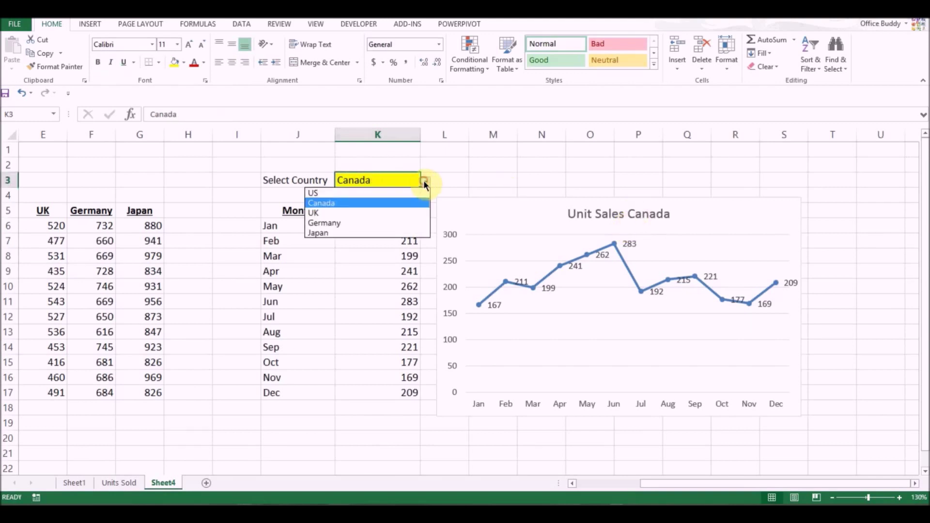
left_click(348, 224)
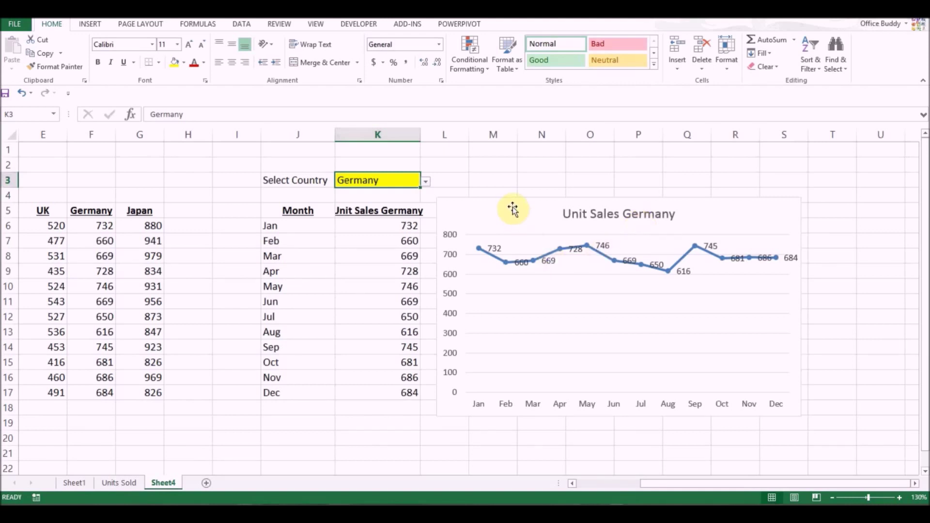
left_click_drag(512, 208, 519, 206)
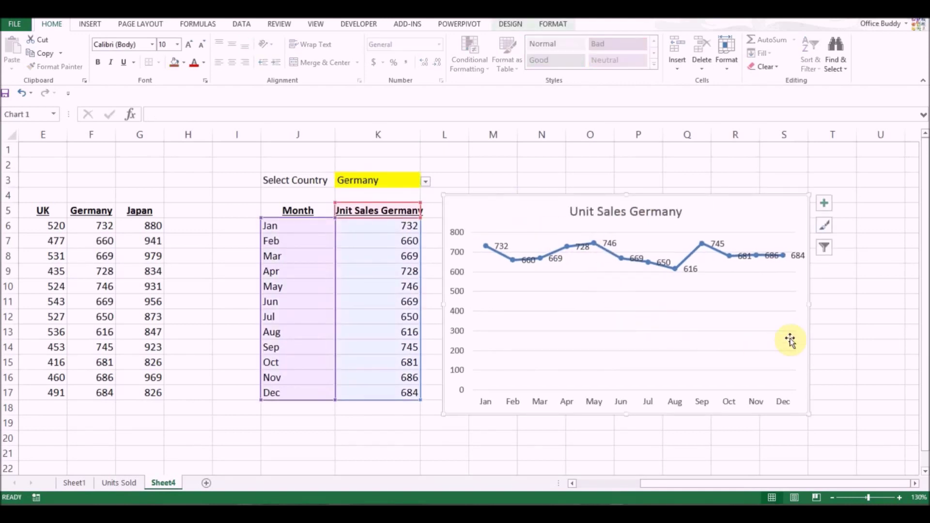
Delete the chart's vertical value axis and gridlines, undoing an accidental deletion of the month axis.
left_click(671, 312)
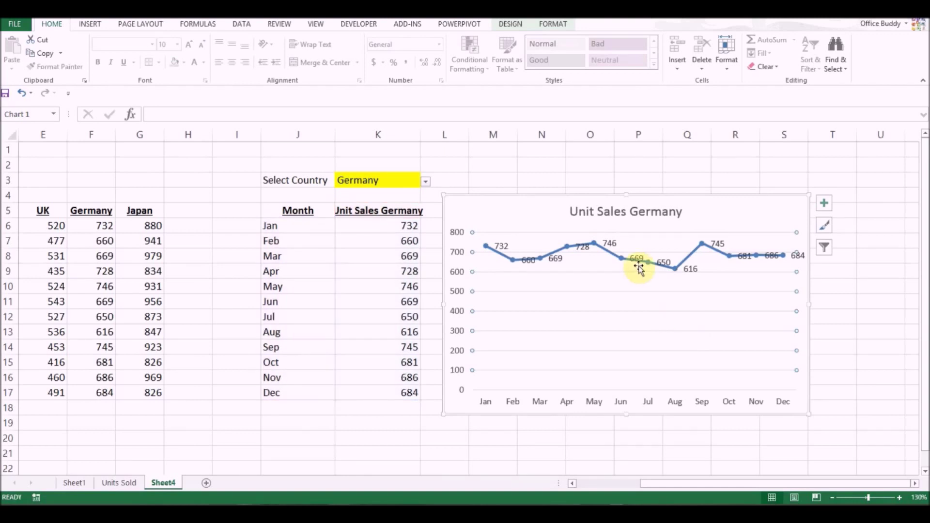
left_click(638, 334)
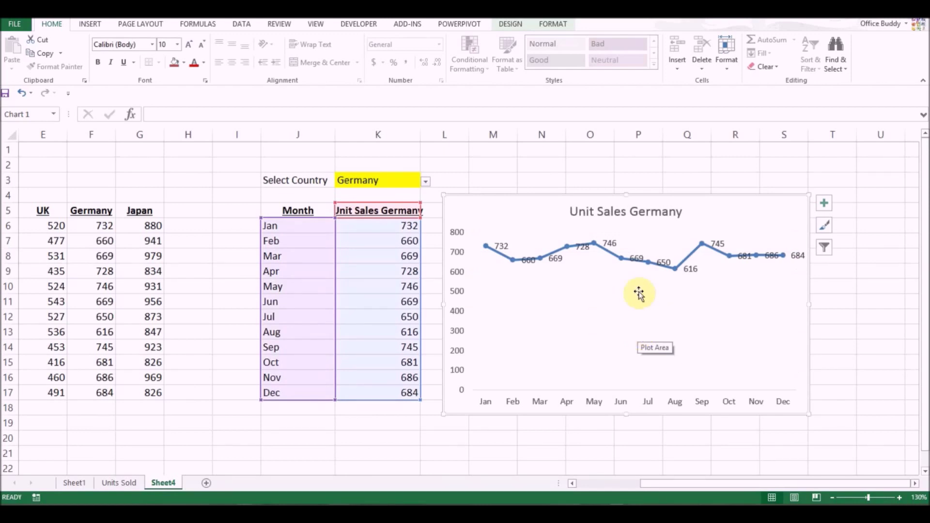
left_click(459, 296)
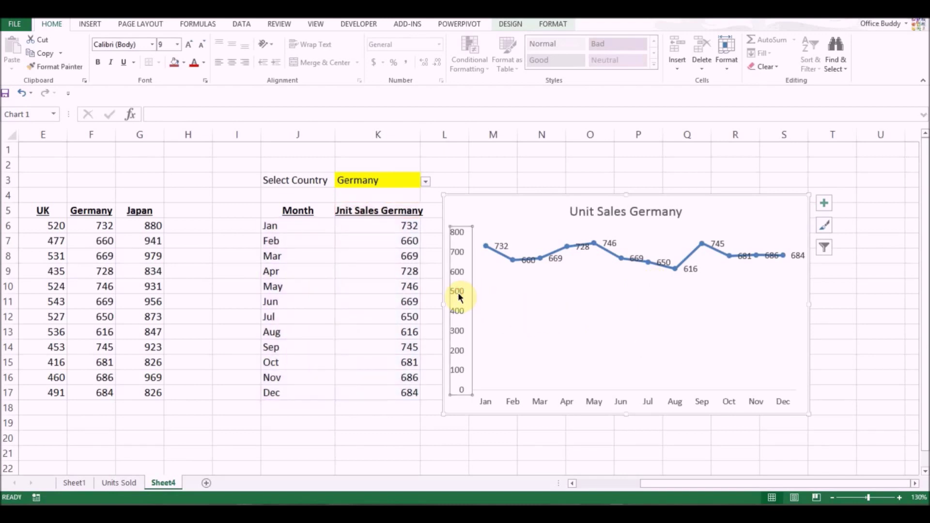
key("Delete")
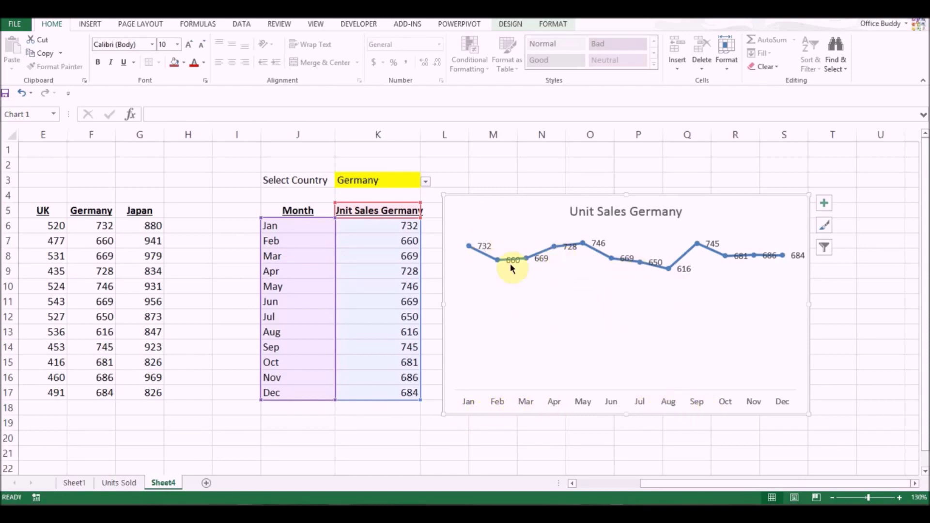
left_click(551, 400)
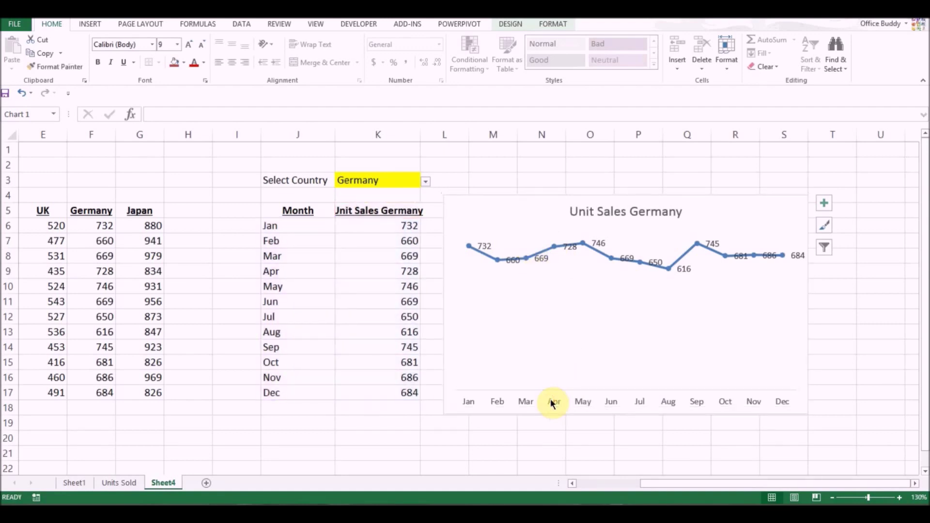
key("Delete")
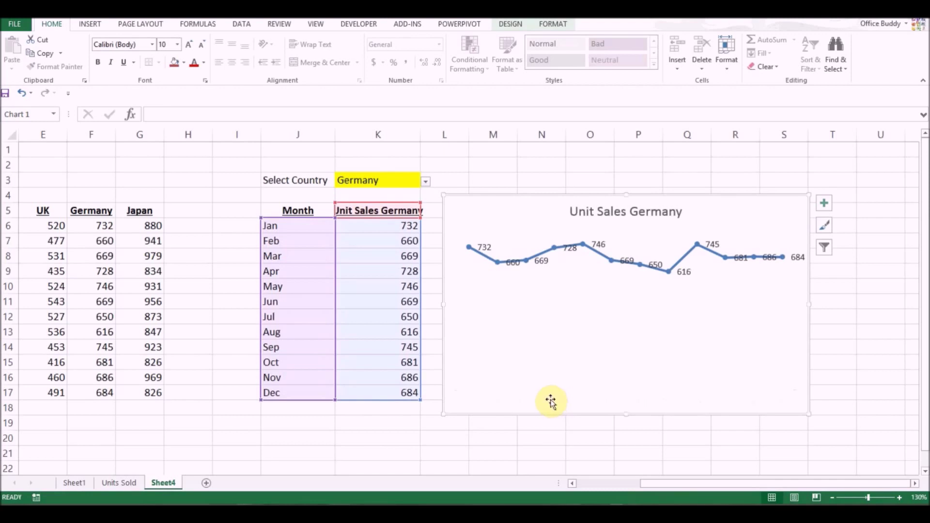
key("ctrl+z")
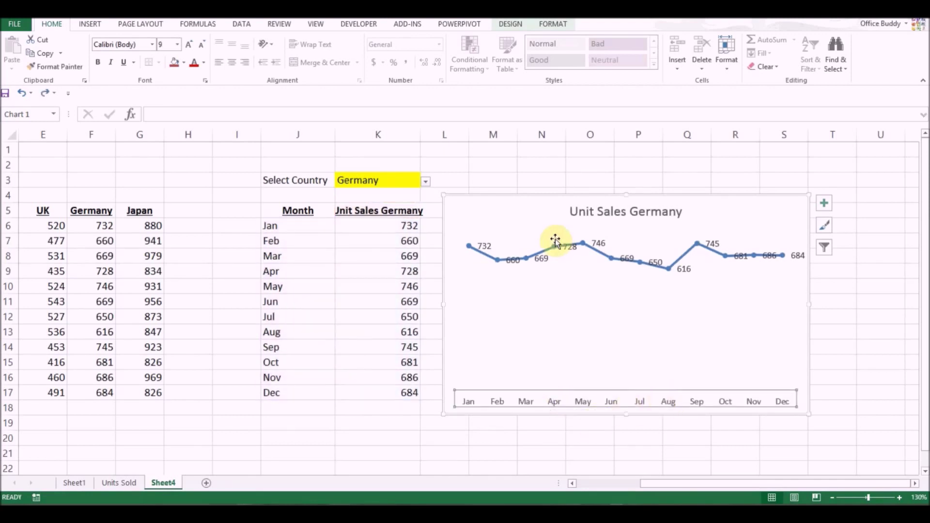
left_click_drag(662, 483, 629, 487)
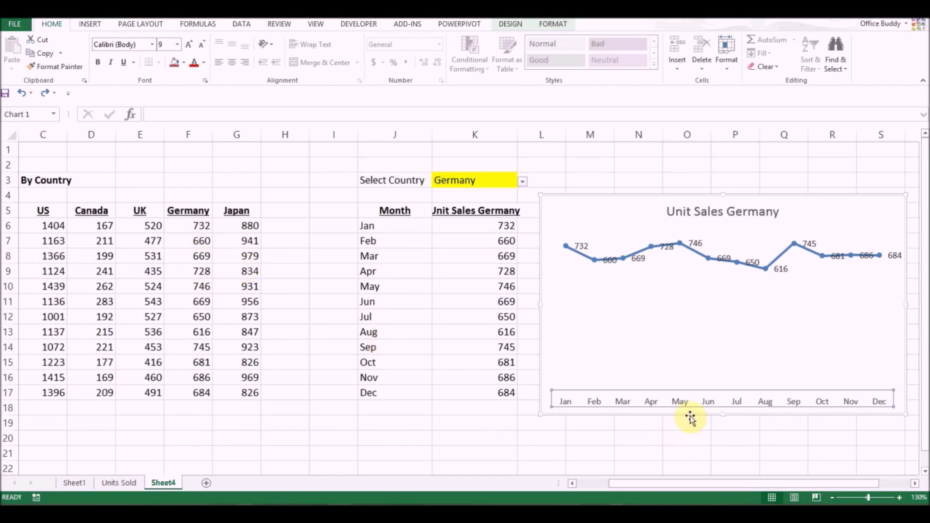
Enter the heading Total in H5.
left_click(275, 213)
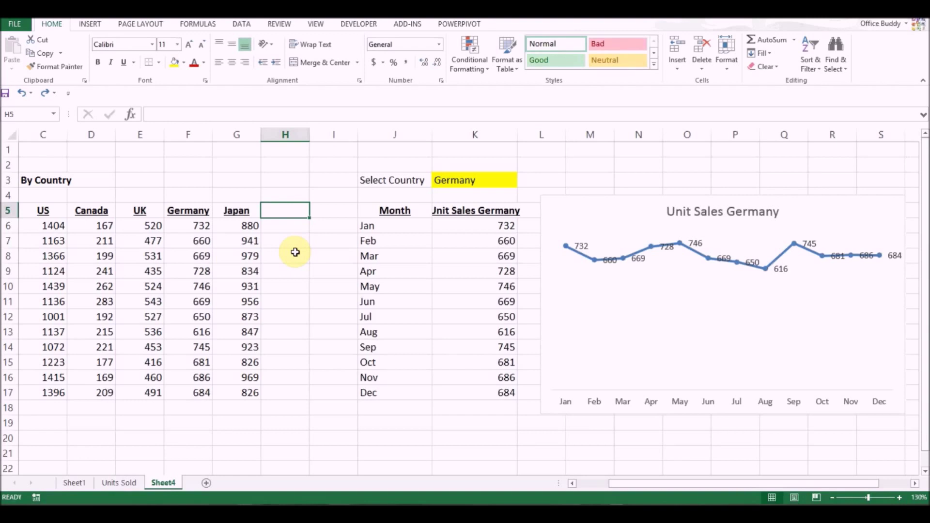
type("Total")
key("Return")
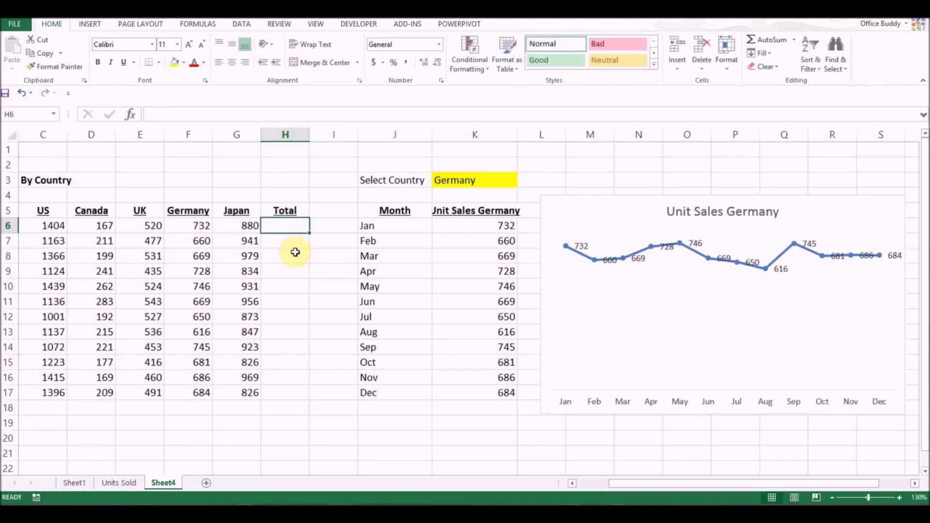
key("Up")
key("Down")
Enter =SUM(C6:G6) in H6 and fill it down to H17, giving 3703 through 3606.
type("=sum(")
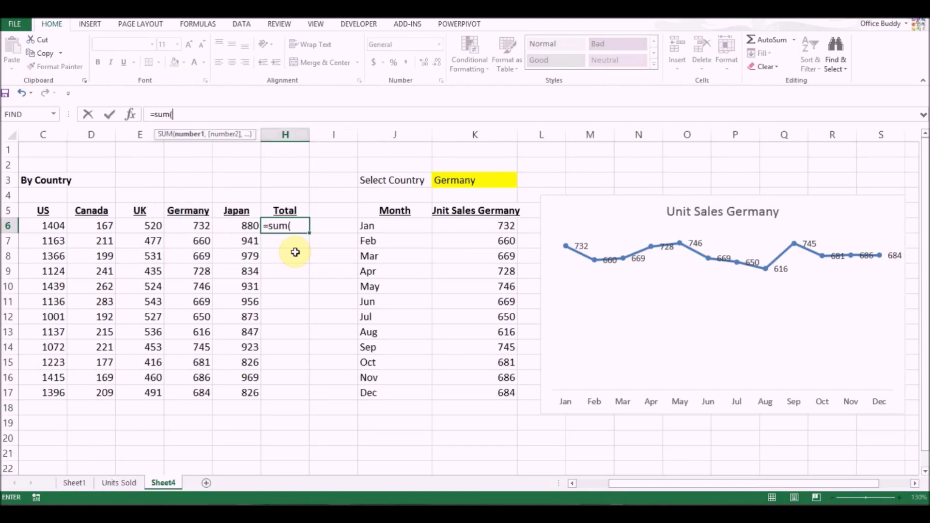
key("Left")
key("shift+Left")
key("shift+Left")
key("shift+Left")
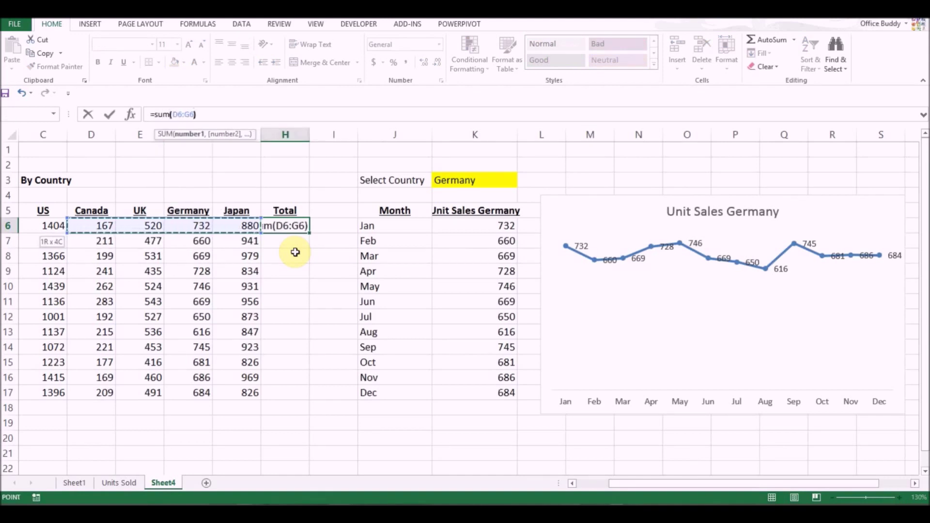
type(")")
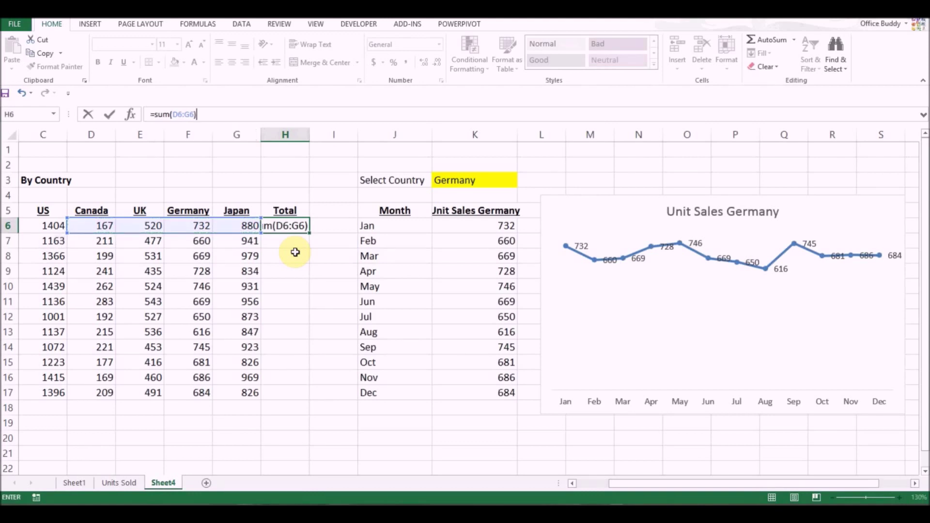
key("Escape")
type("=sum(")
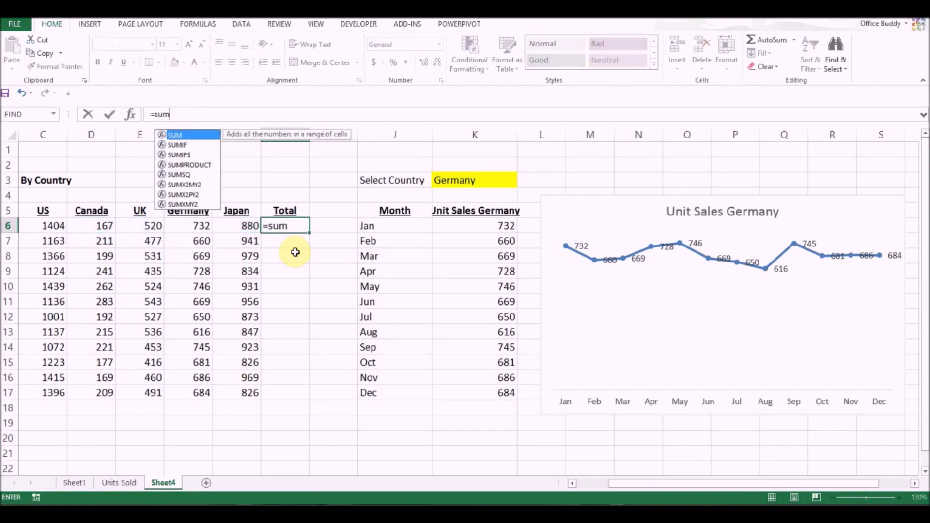
key("Left")
key("shift+Left")
key("shift+Left")
key("shift+Left")
key("shift+Left")
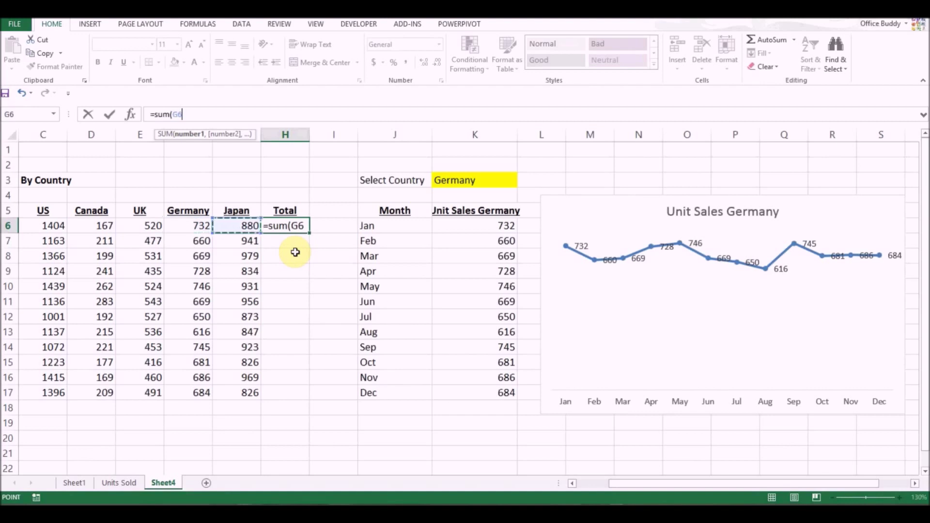
type(")")
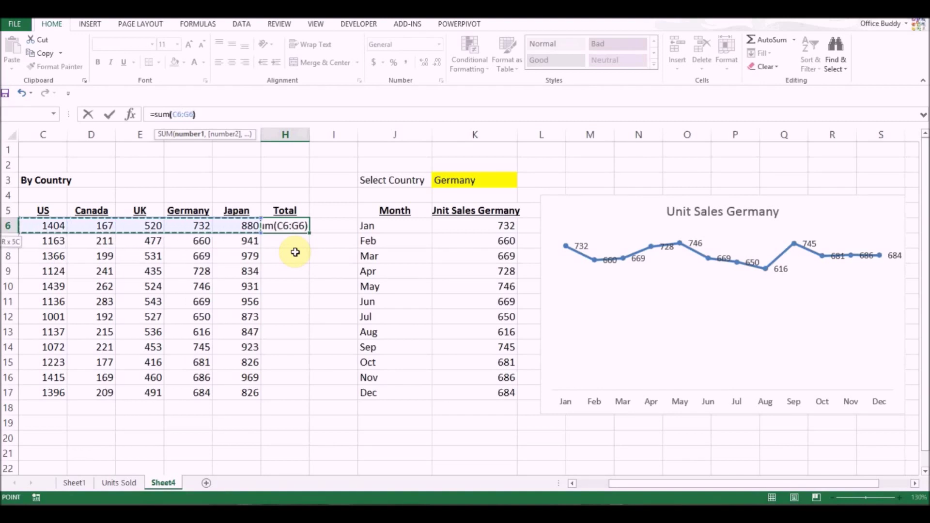
key("Return")
key("Up")
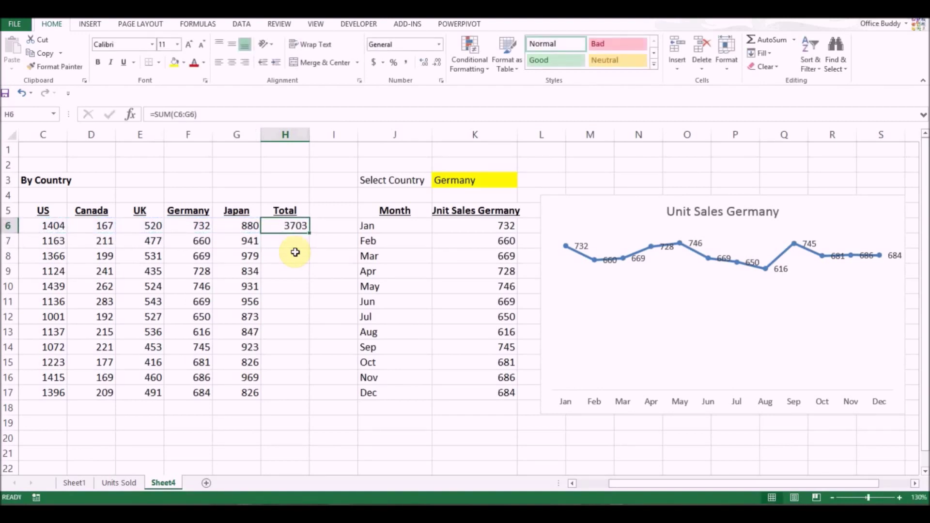
left_click_drag(308, 233, 298, 396)
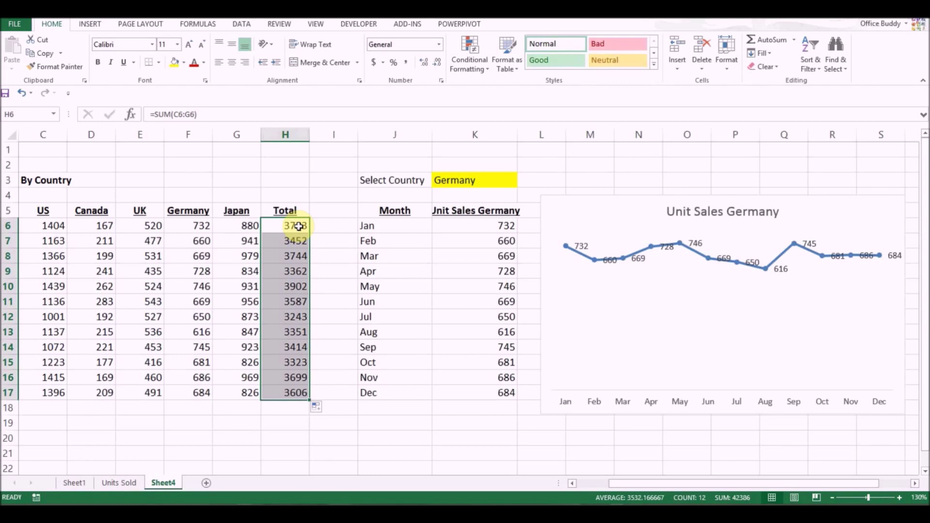
left_click(477, 181)
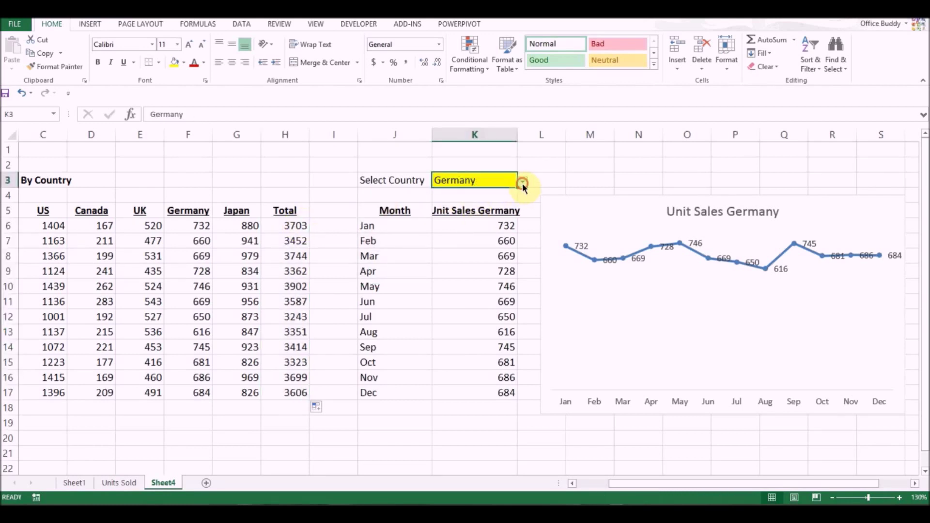
Check the current Select Country choices, keeping Germany, and select the Total column.
left_click(522, 183)
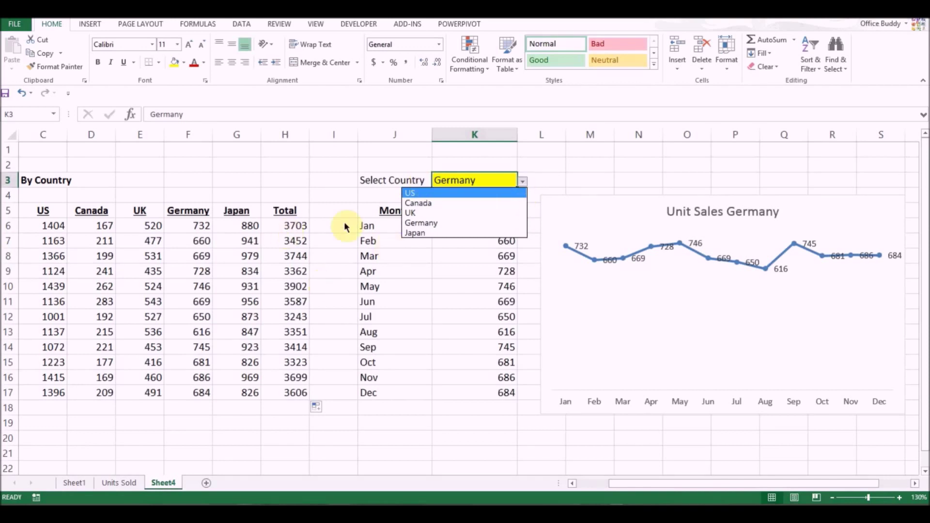
key("Escape")
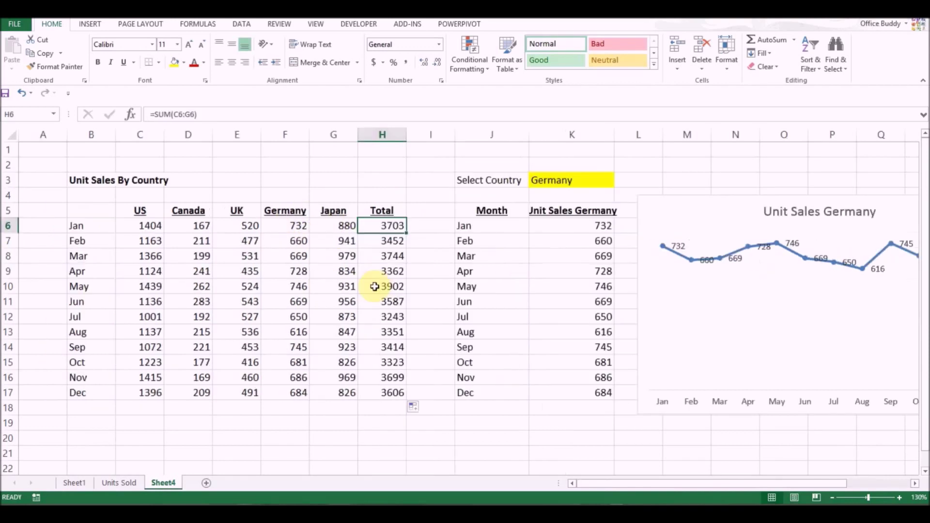
left_click(540, 183)
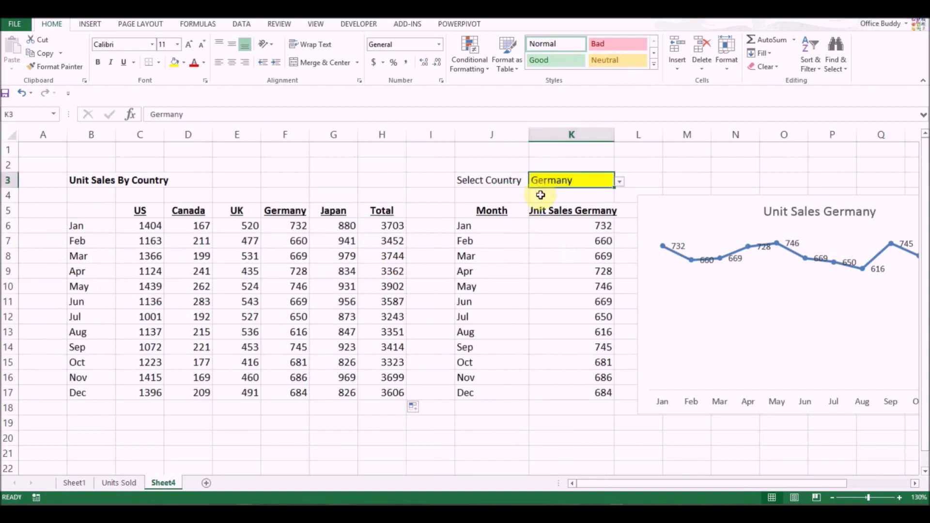
left_click_drag(381, 212, 377, 390)
left_click(564, 183)
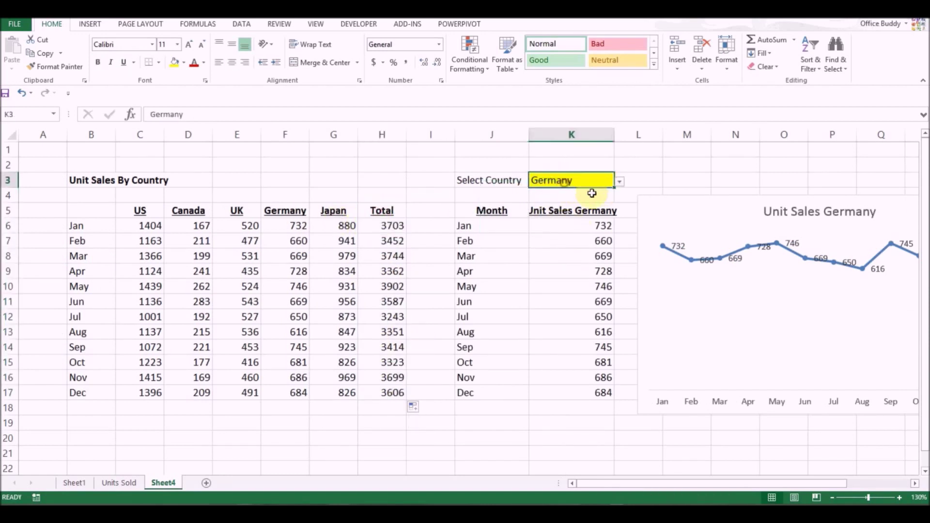
left_click(620, 182)
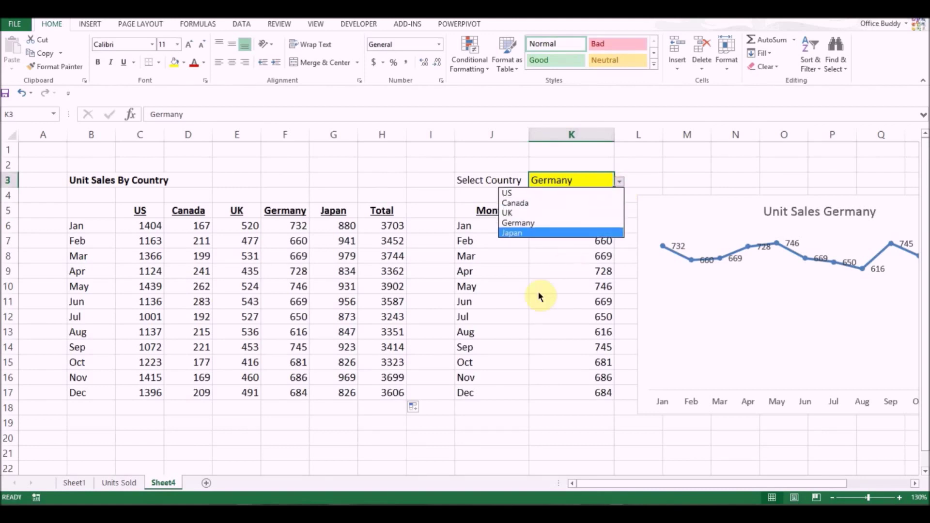
left_click(566, 180)
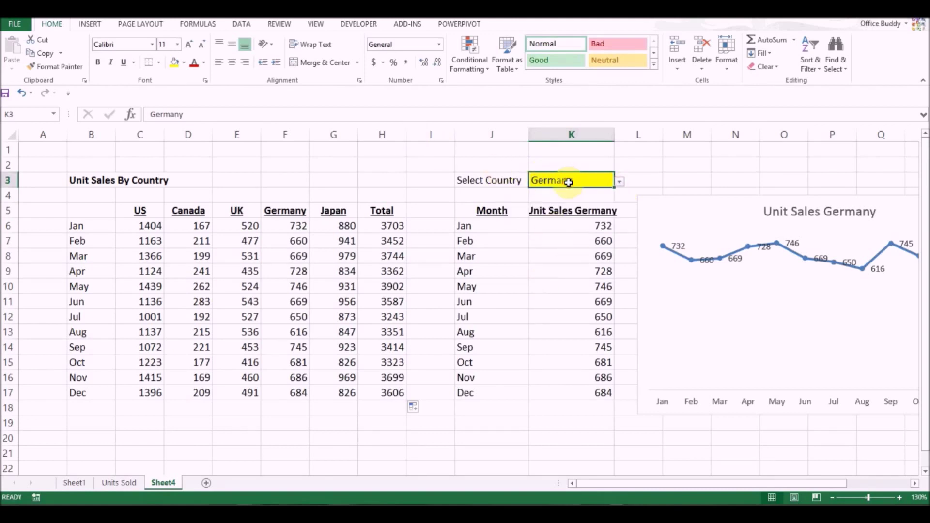
Change K3's Data Validation list source to =$C$5:$H$5 so Total appears as a choice.
left_click(241, 24)
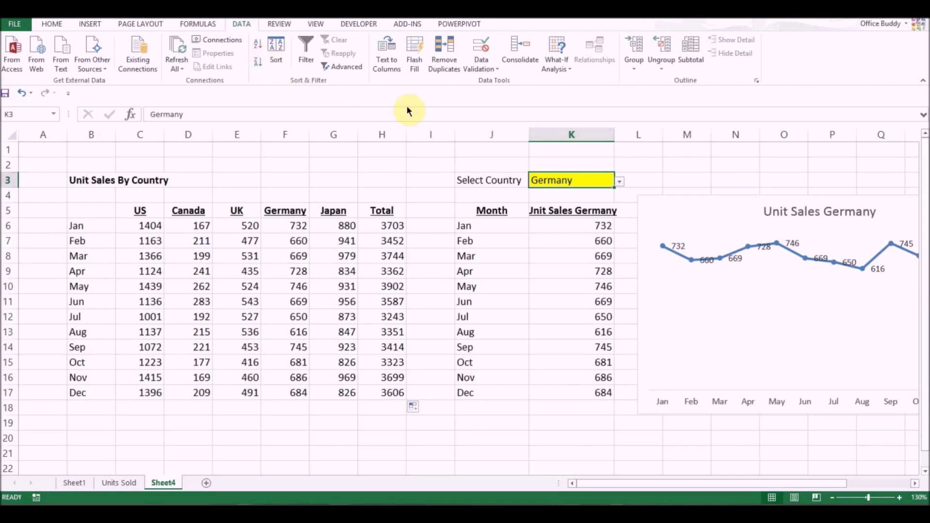
left_click(496, 73)
left_click(496, 78)
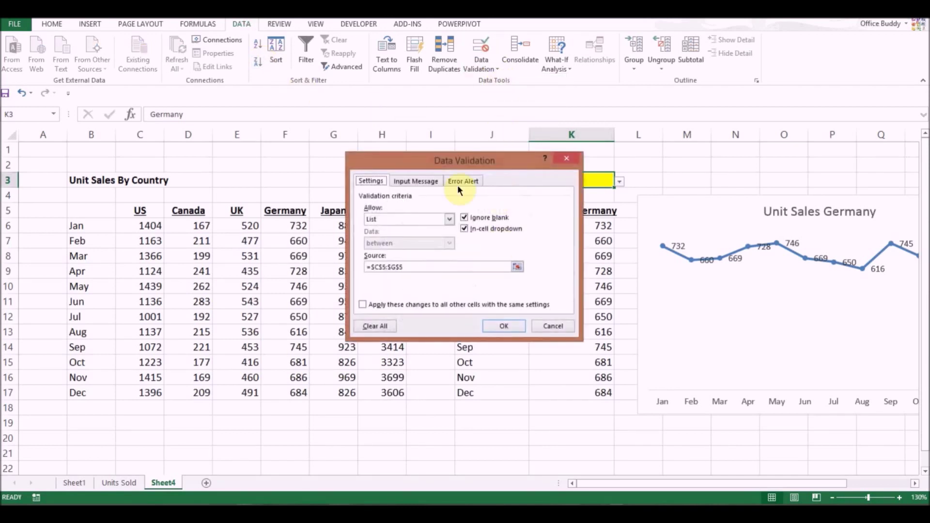
left_click_drag(502, 144, 573, 122)
left_click(643, 198)
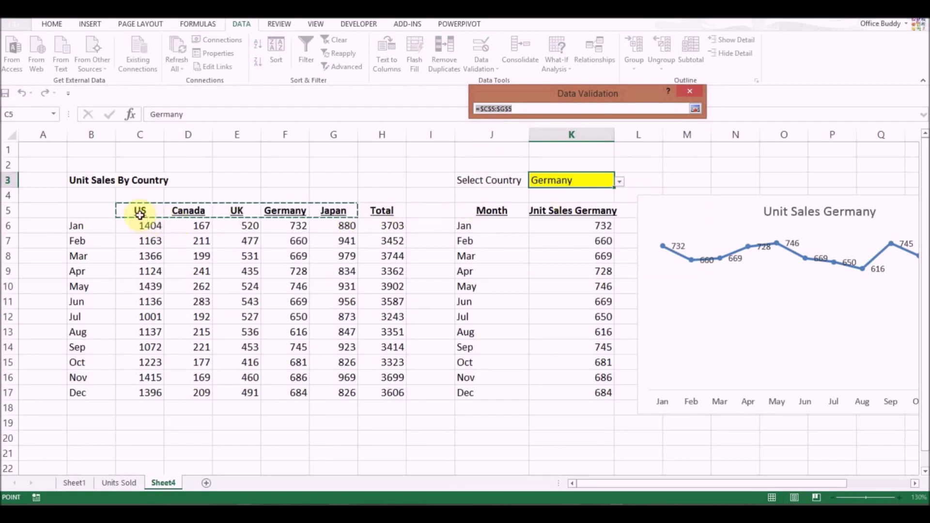
left_click_drag(128, 210, 385, 213)
left_click(695, 108)
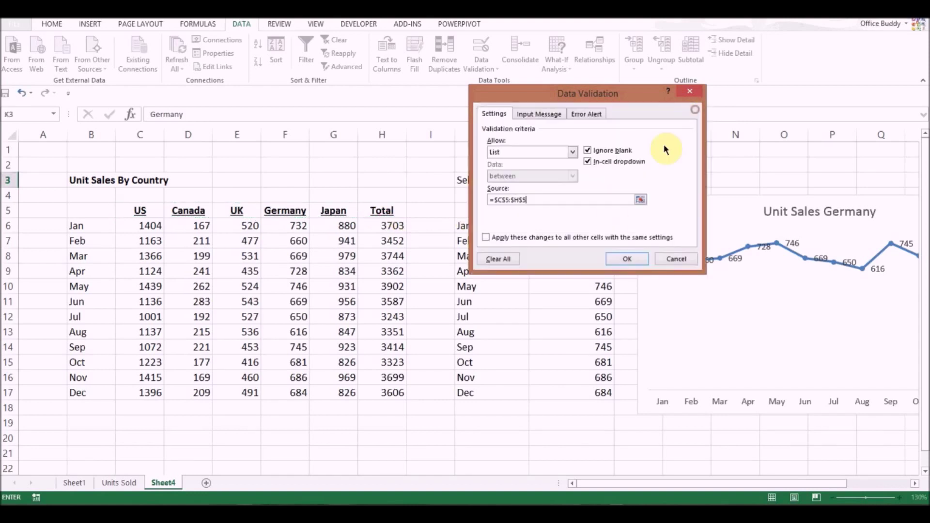
left_click(625, 258)
left_click(619, 181)
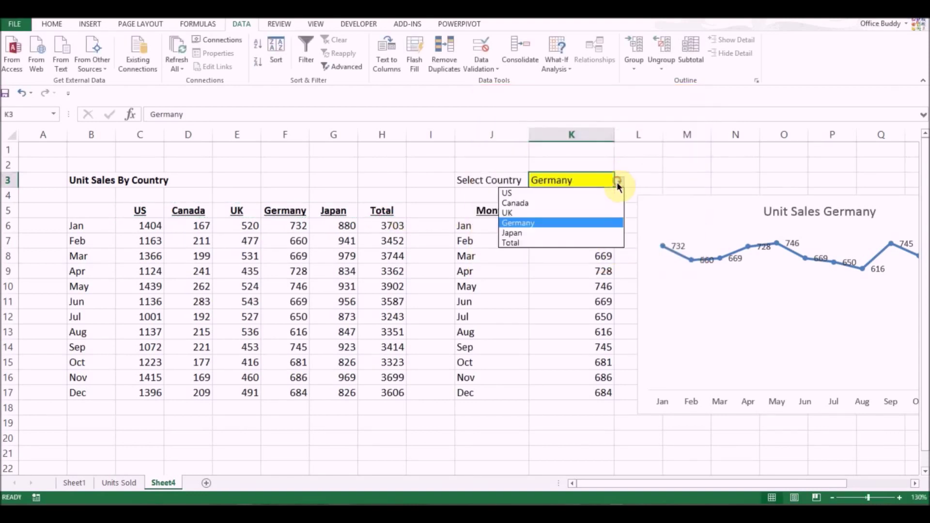
Choose Total and change K6 to =SUMIF($C$5:$H$5,$K$3,$C6:$H6), filled down to K17.
left_click(586, 240)
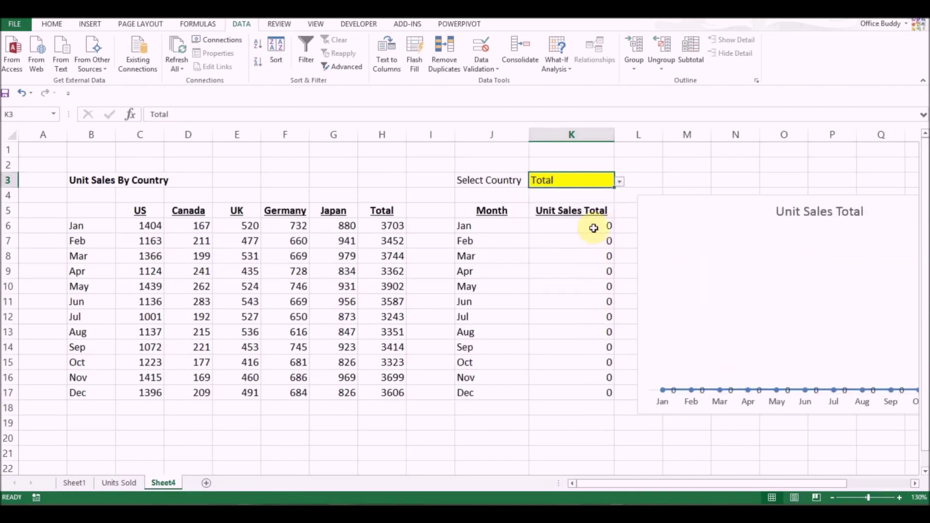
left_click(593, 226)
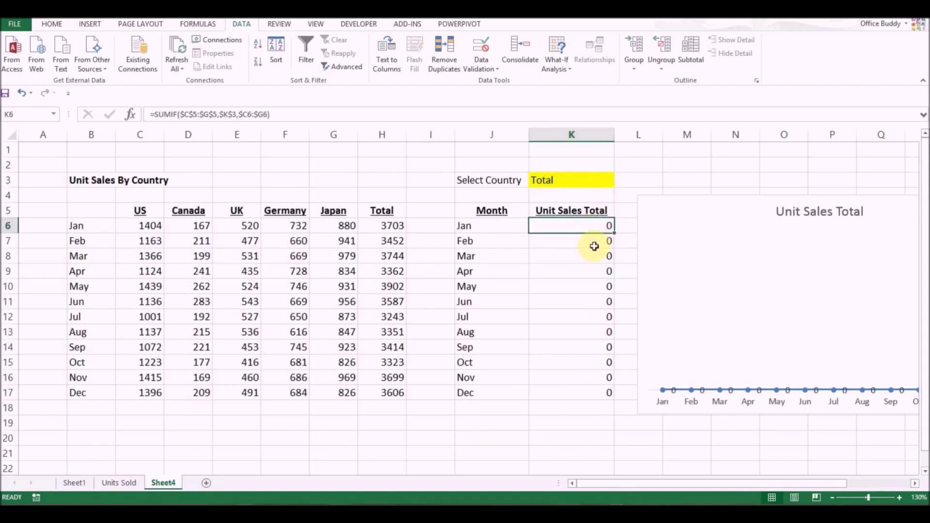
key("F2")
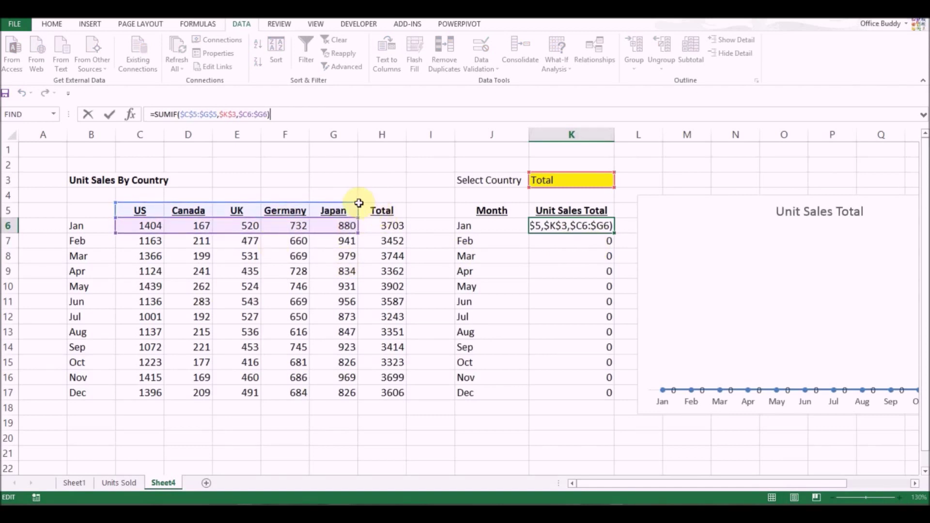
left_click_drag(358, 202, 398, 204)
left_click_drag(359, 232, 390, 236)
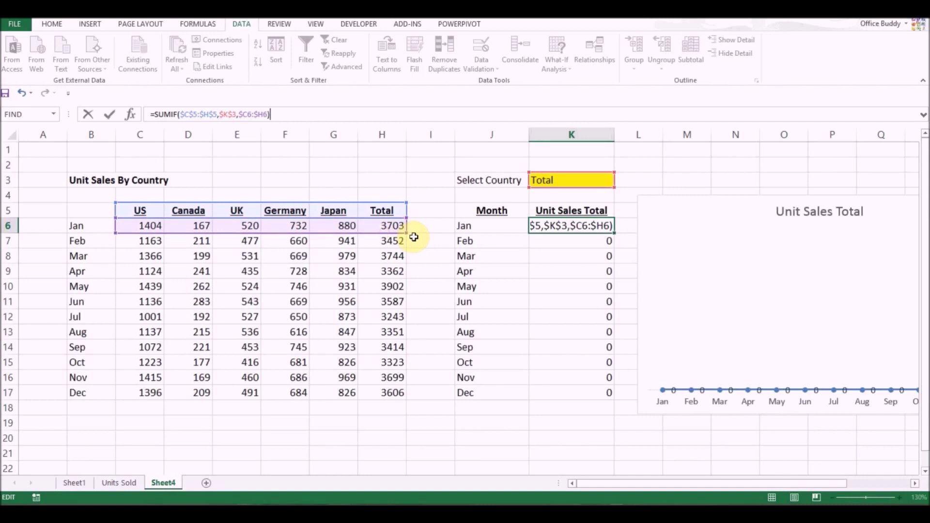
key("Return")
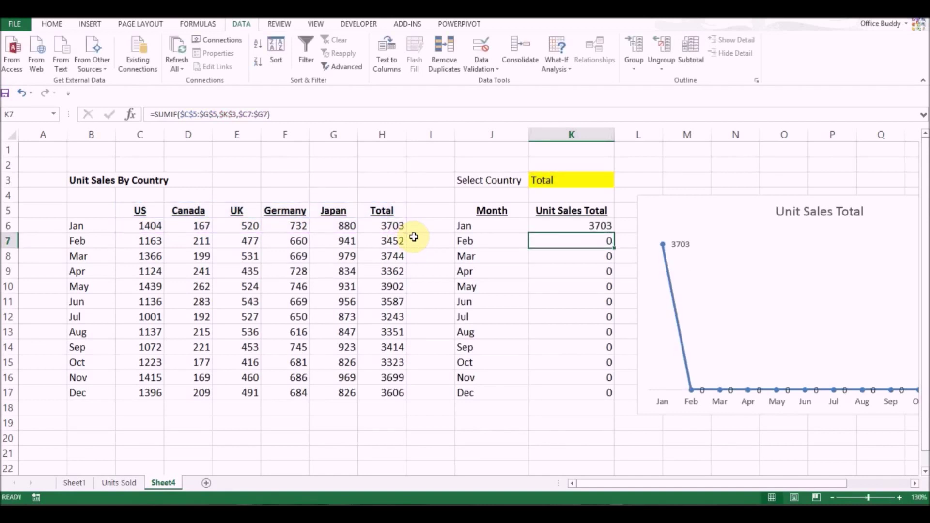
key("Up")
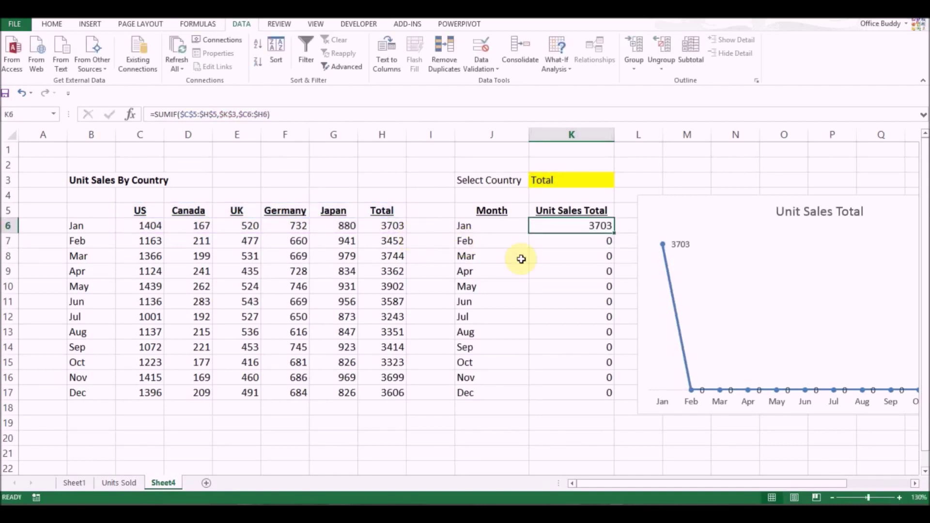
left_click_drag(615, 236, 608, 386)
left_click_drag(606, 397, 604, 394)
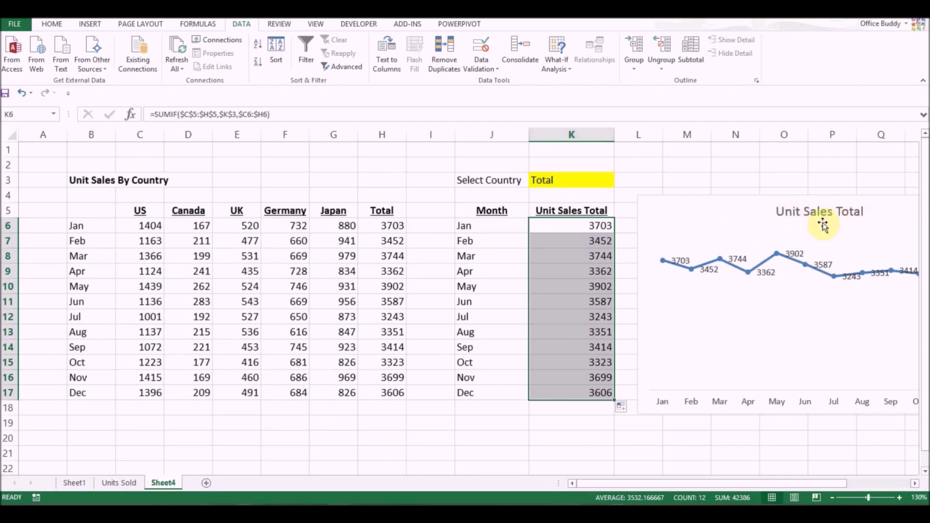
left_click_drag(823, 483, 869, 486)
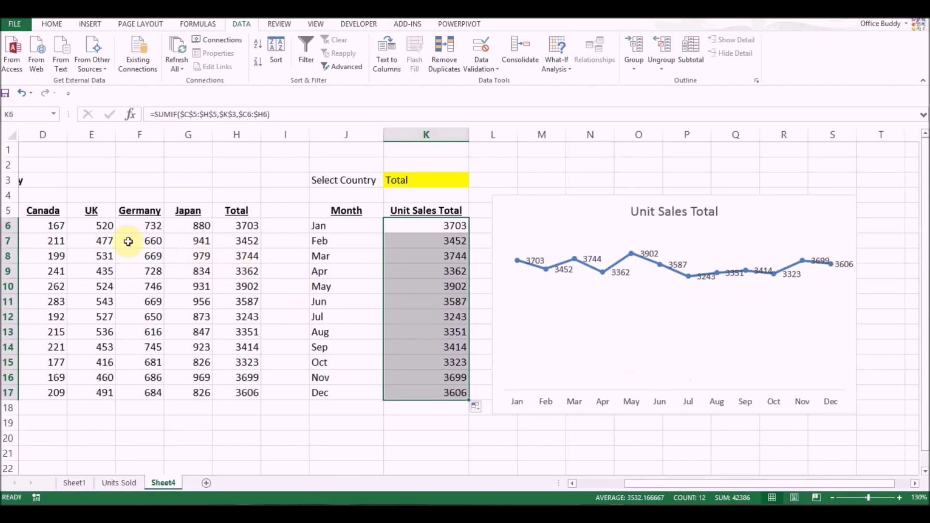
Switch Select Country to Germany, then to Canada, showing 167 through 209.
left_click_drag(34, 225, 208, 380)
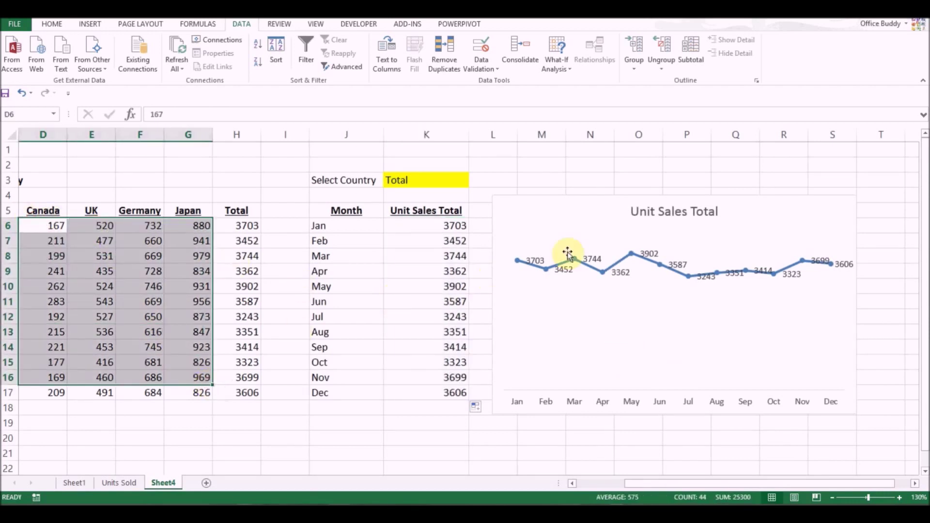
left_click(424, 184)
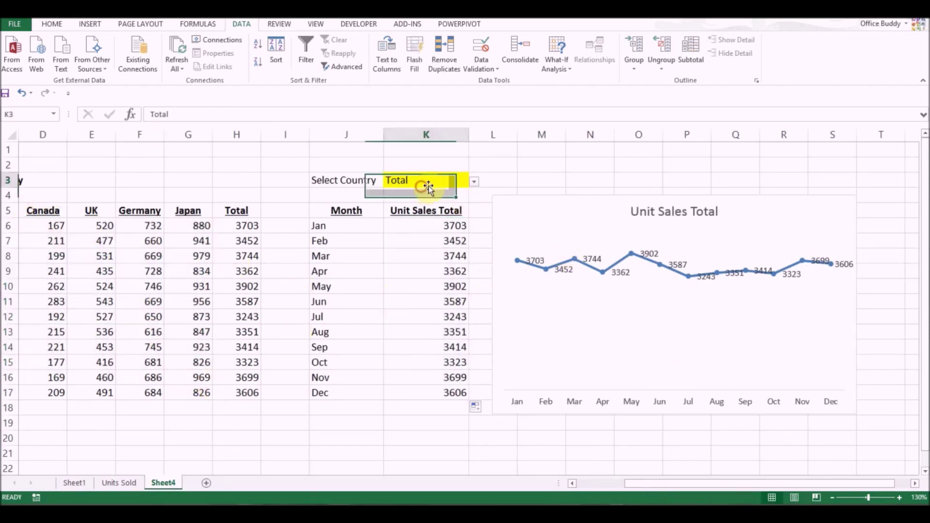
left_click(474, 183)
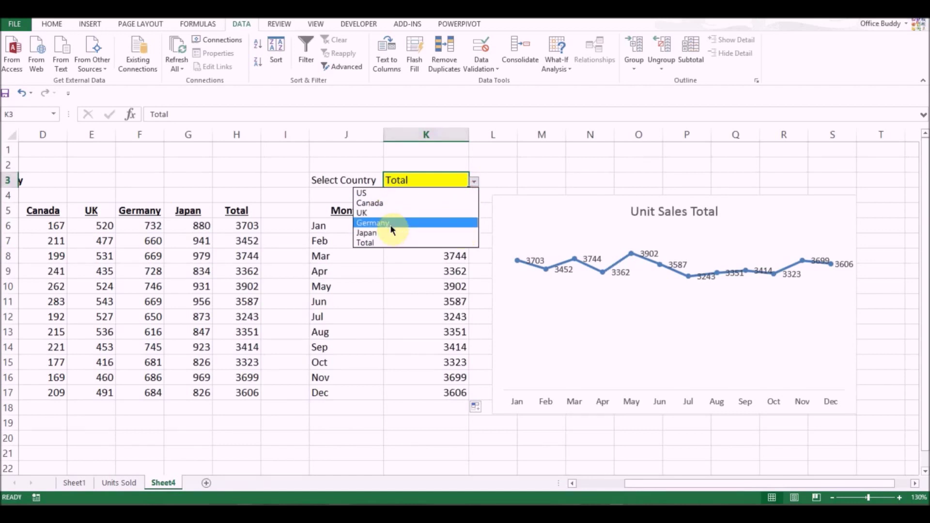
left_click(392, 224)
left_click(474, 183)
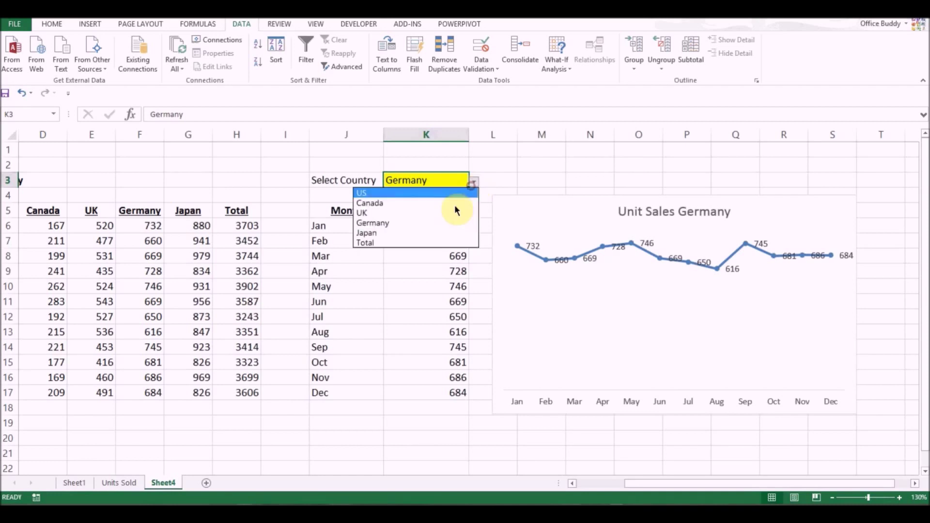
left_click(403, 204)
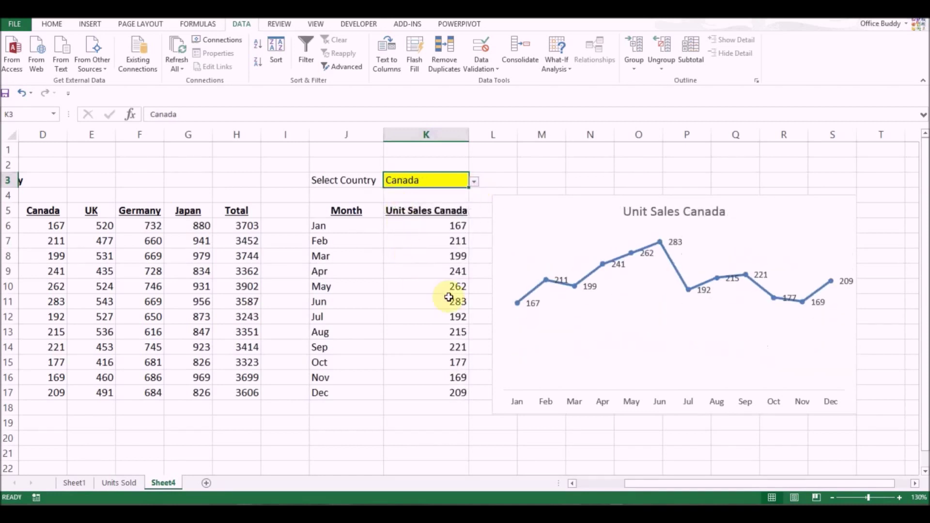